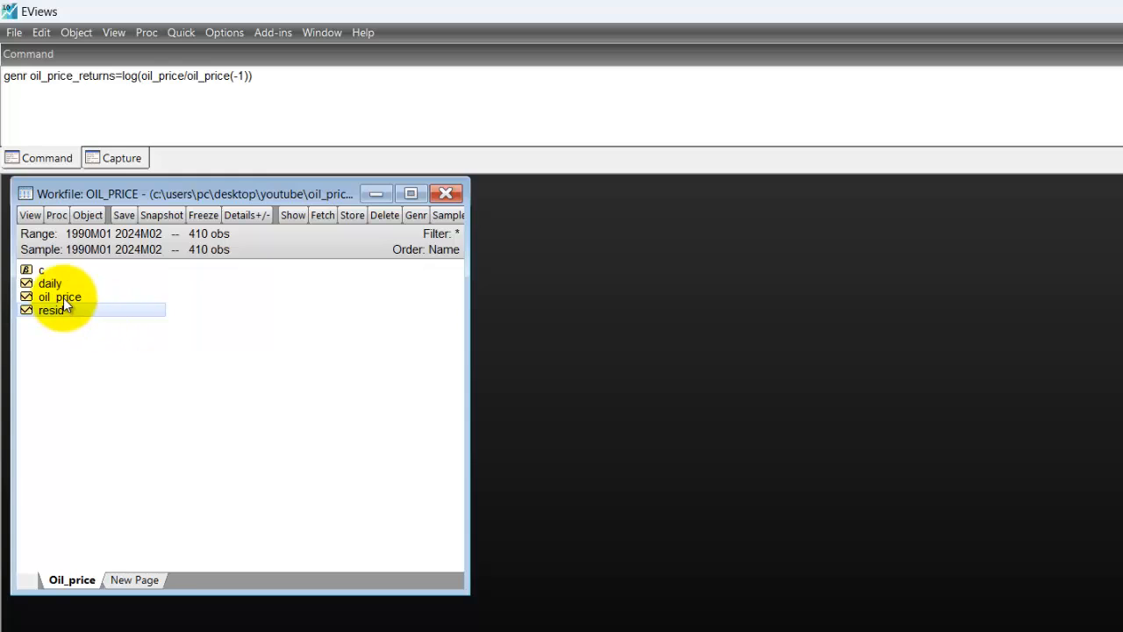
- Open the oil_price series in a maximized window and display its Raw Data values through the most recent years
{"action": "left_click", "coordinate": [63, 298]}
{"action": "left_click", "coordinate": [155, 85]}
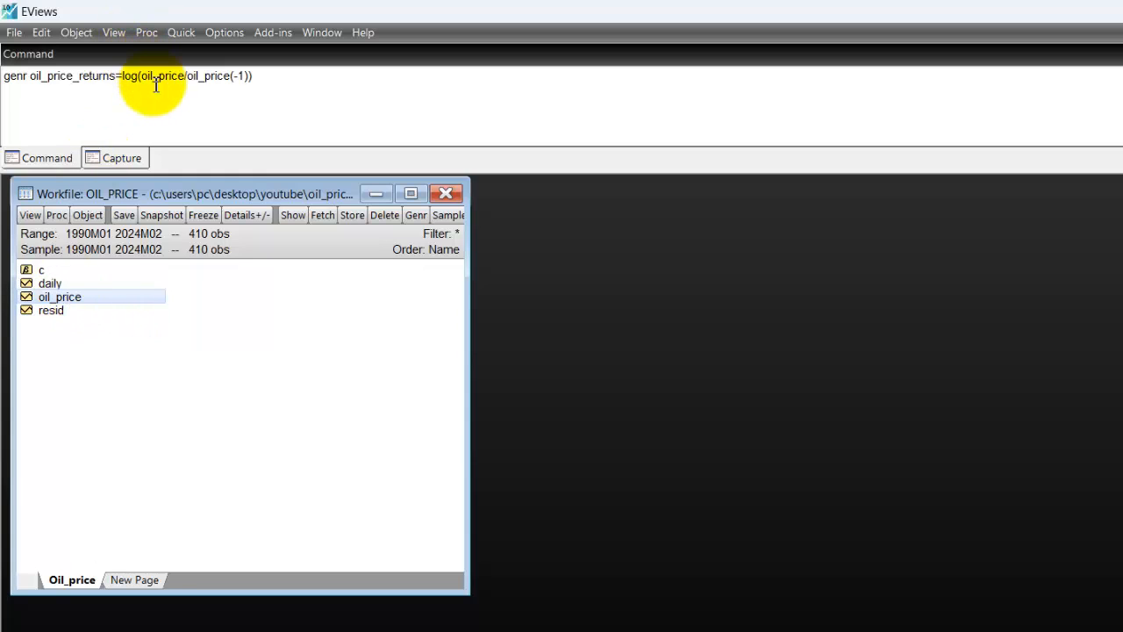
{"action": "double_click", "coordinate": [70, 295]}
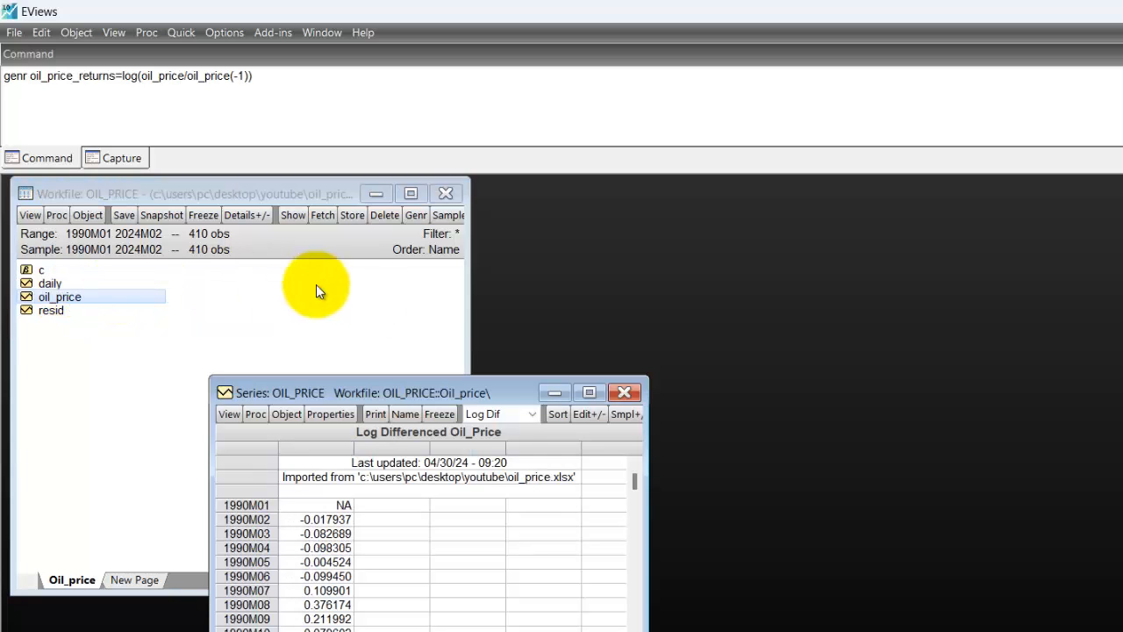
{"action": "left_click", "coordinate": [588, 392]}
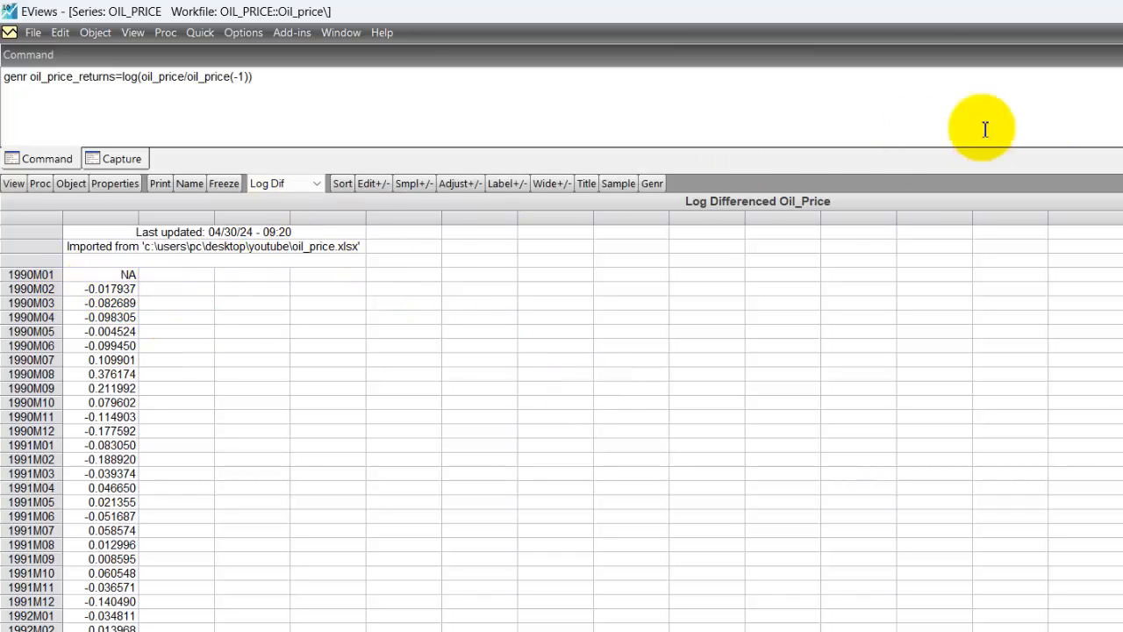
{"action": "left_click", "coordinate": [317, 183]}
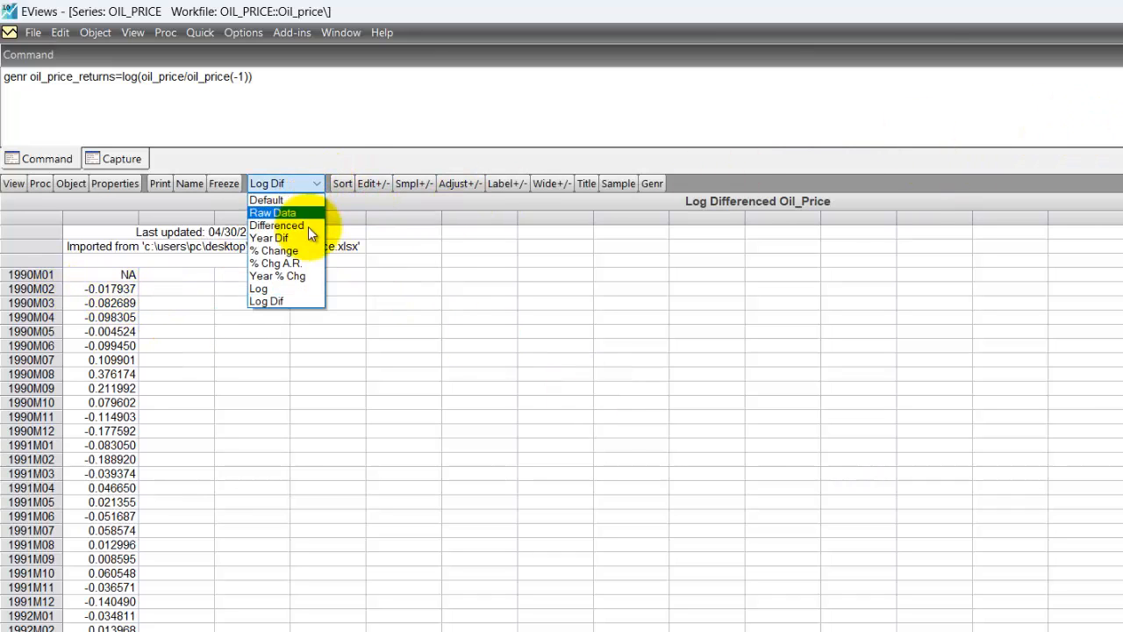
{"action": "left_click", "coordinate": [292, 212]}
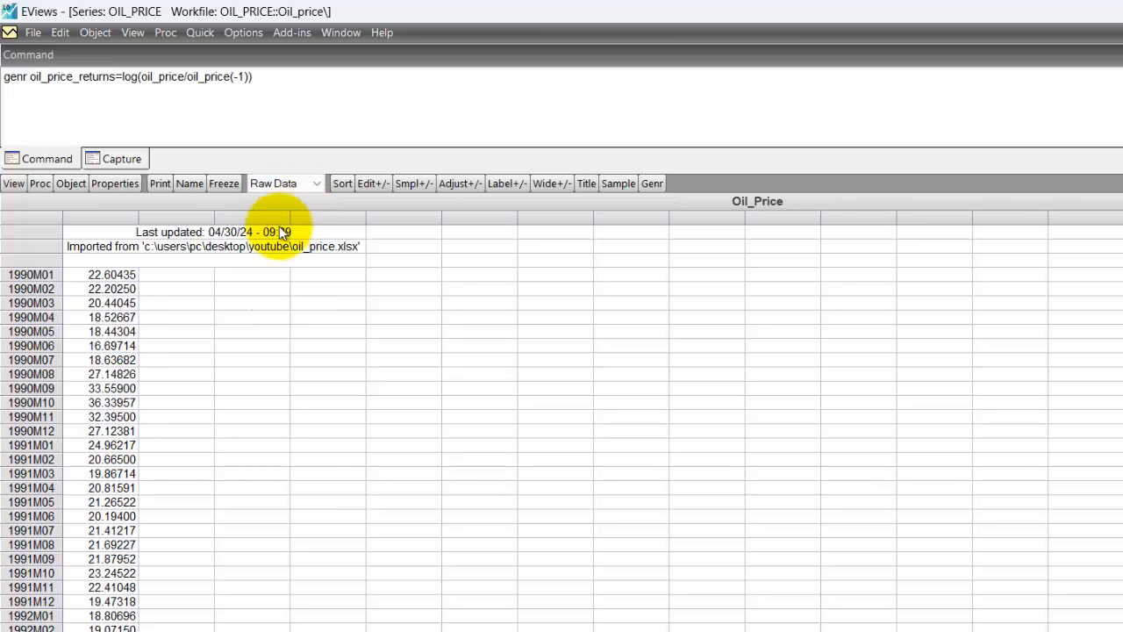
{"action": "left_click", "coordinate": [112, 274]}
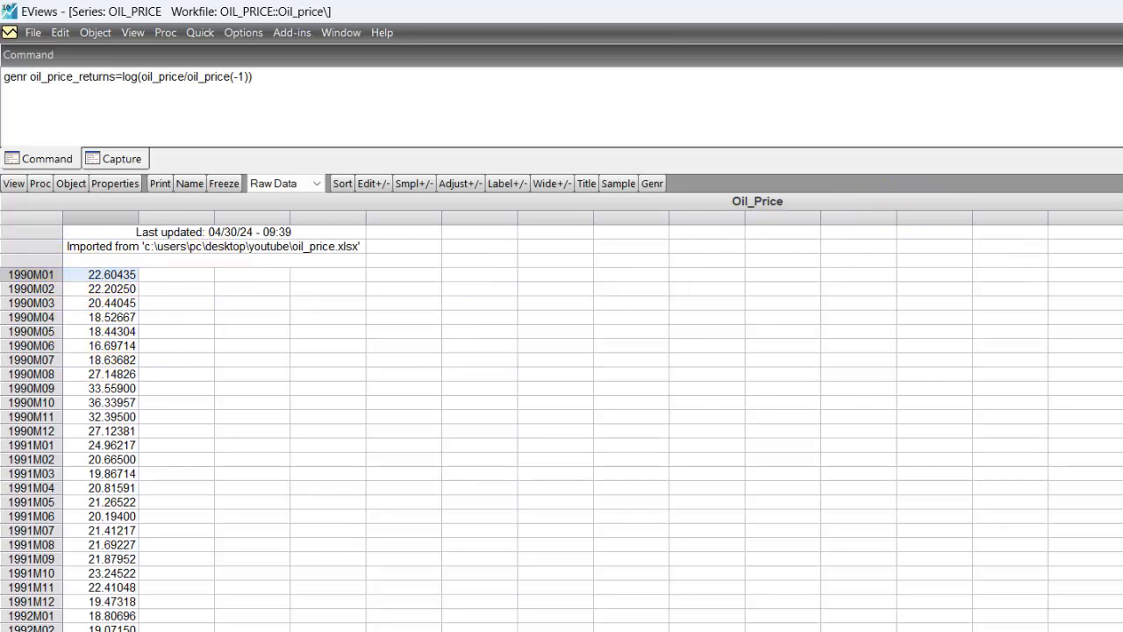
{"action": "scroll", "coordinate": [561, 421], "scroll_direction": "down", "scroll_amount": 20}
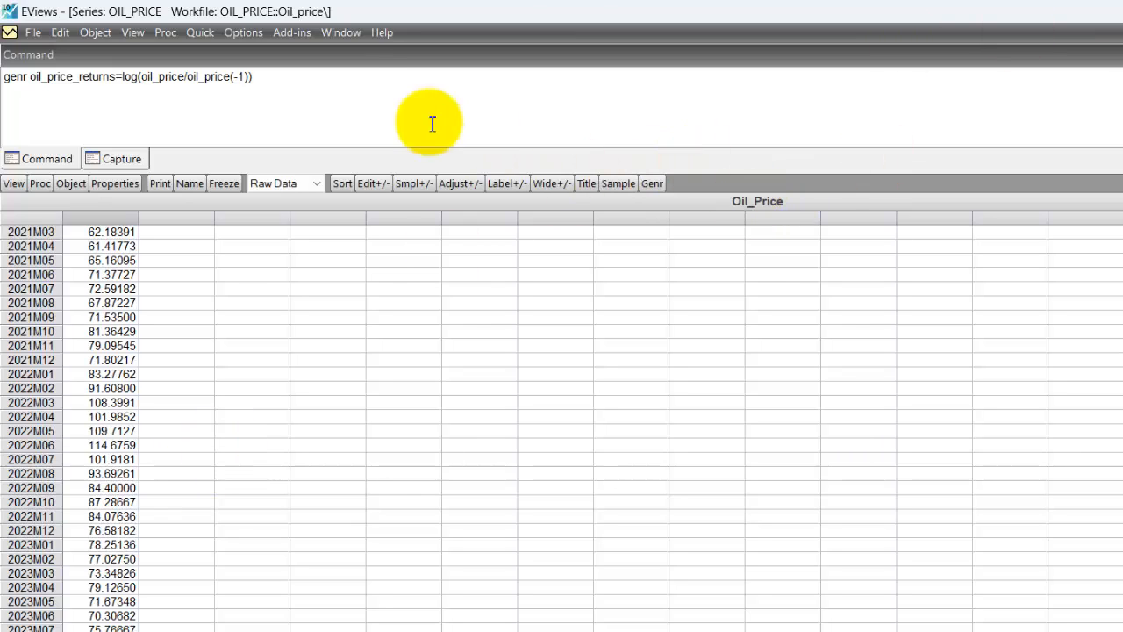
- Display the oil_price series as Log Dif and examine the first observation, 1990M01
{"action": "left_click", "coordinate": [311, 71]}
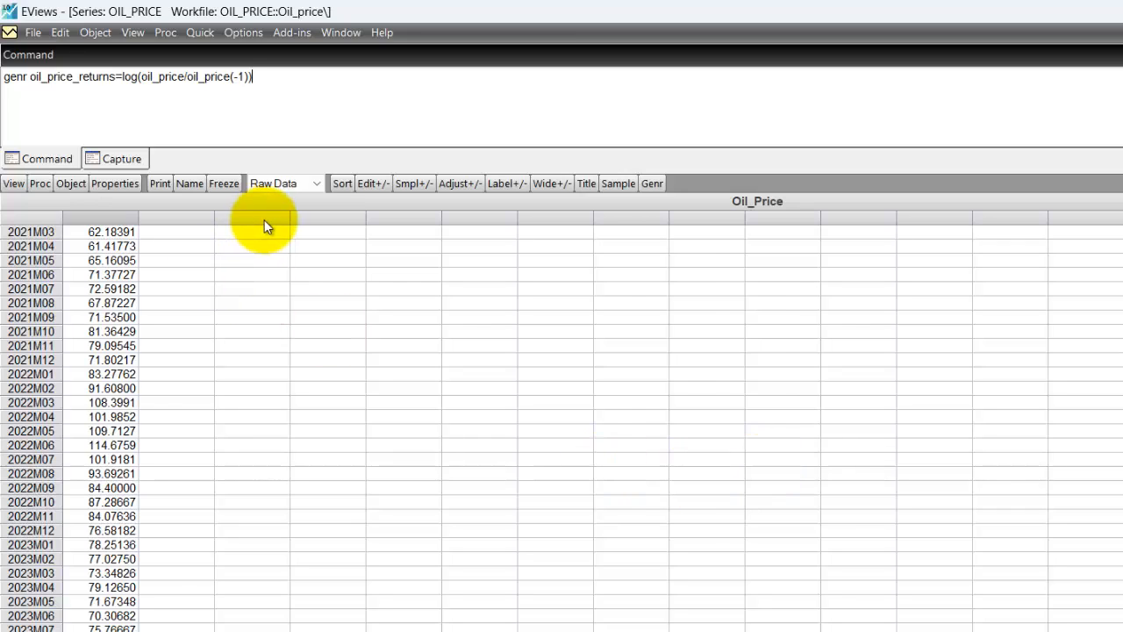
{"action": "left_click", "coordinate": [314, 186]}
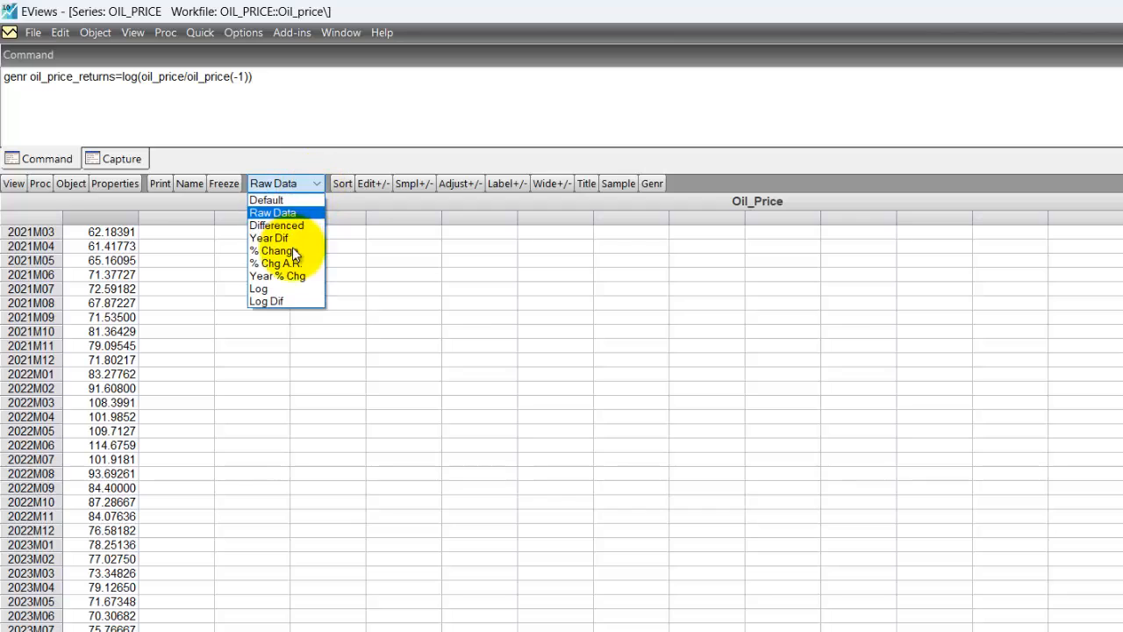
{"action": "left_click", "coordinate": [286, 301]}
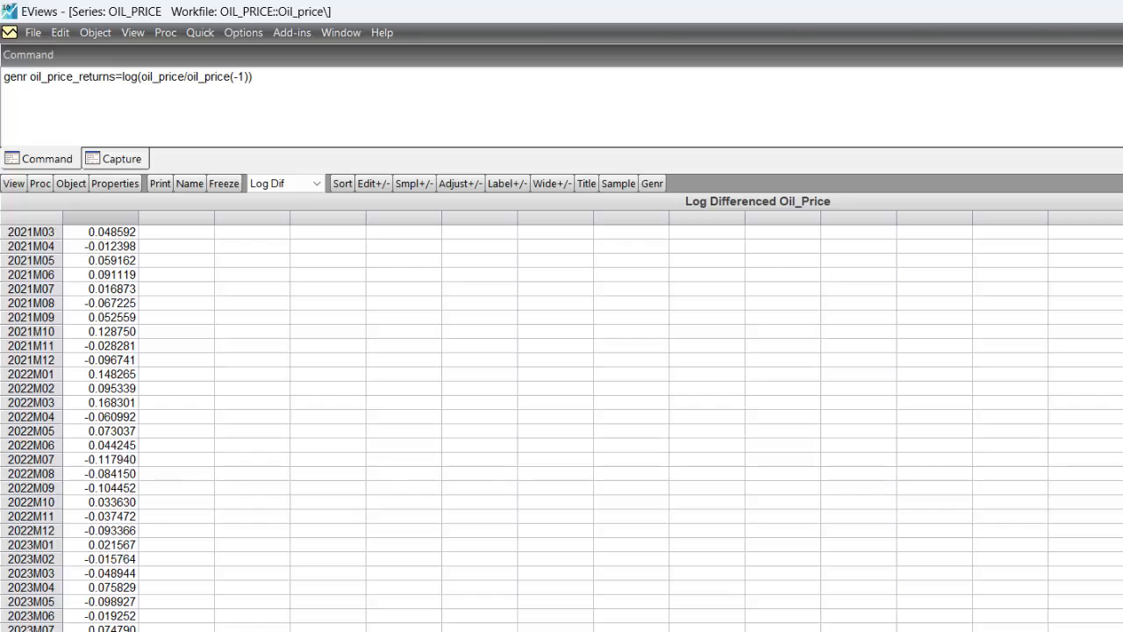
{"action": "scroll", "coordinate": [562, 422], "scroll_direction": "up", "scroll_amount": 20}
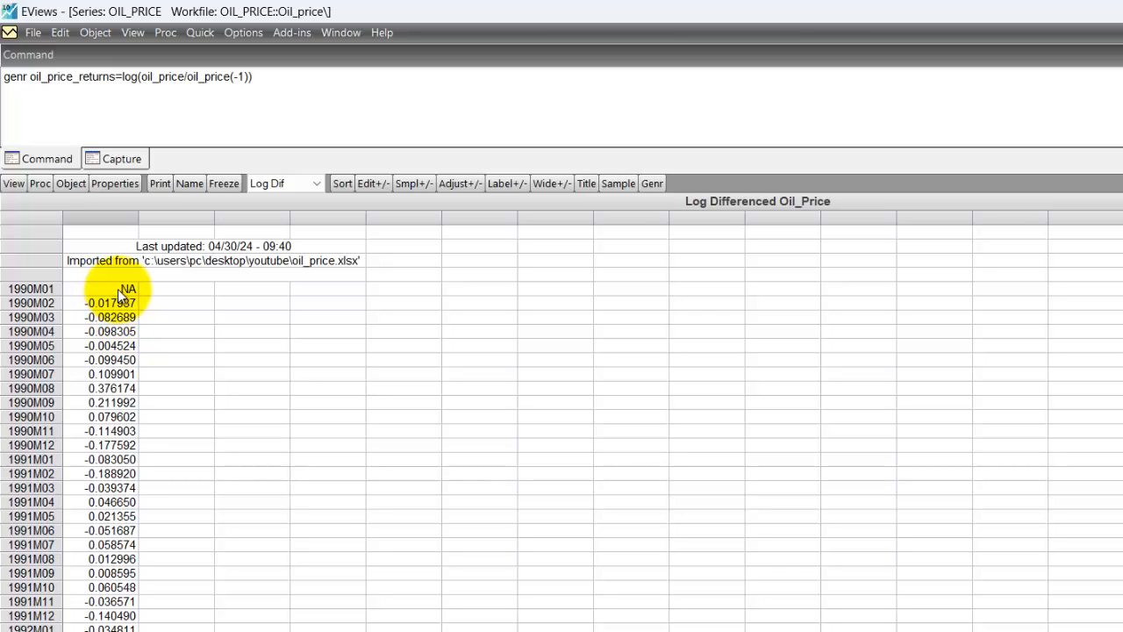
{"action": "left_click", "coordinate": [119, 288]}
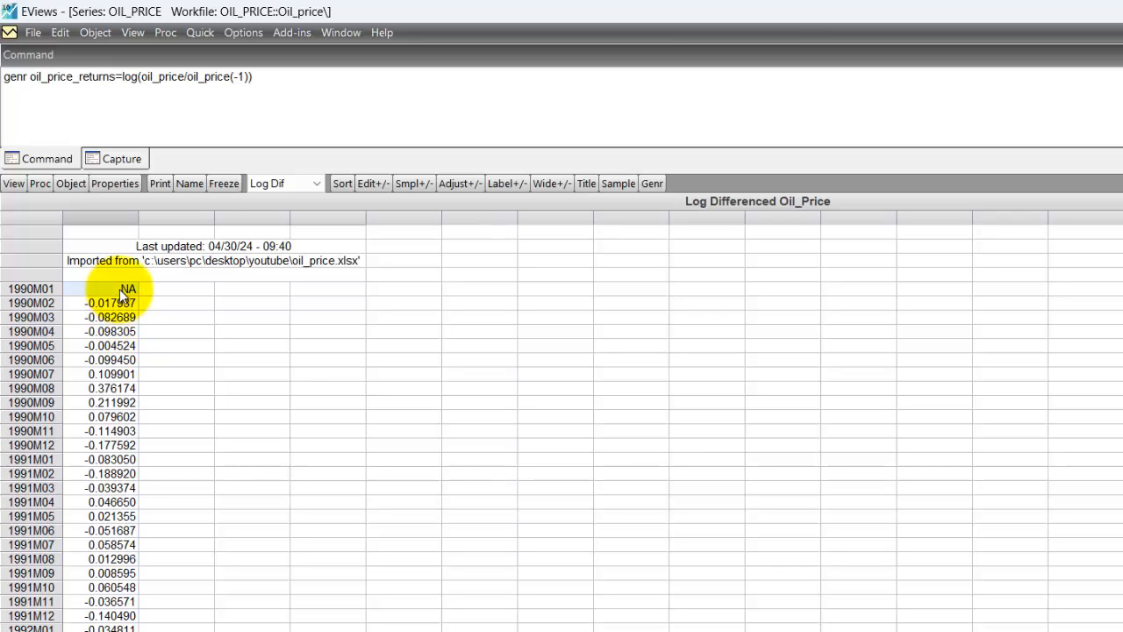
- Compare the oil_price series in Default and Log Dif display, finishing on Default
{"action": "left_click", "coordinate": [319, 186]}
{"action": "left_click", "coordinate": [298, 197]}
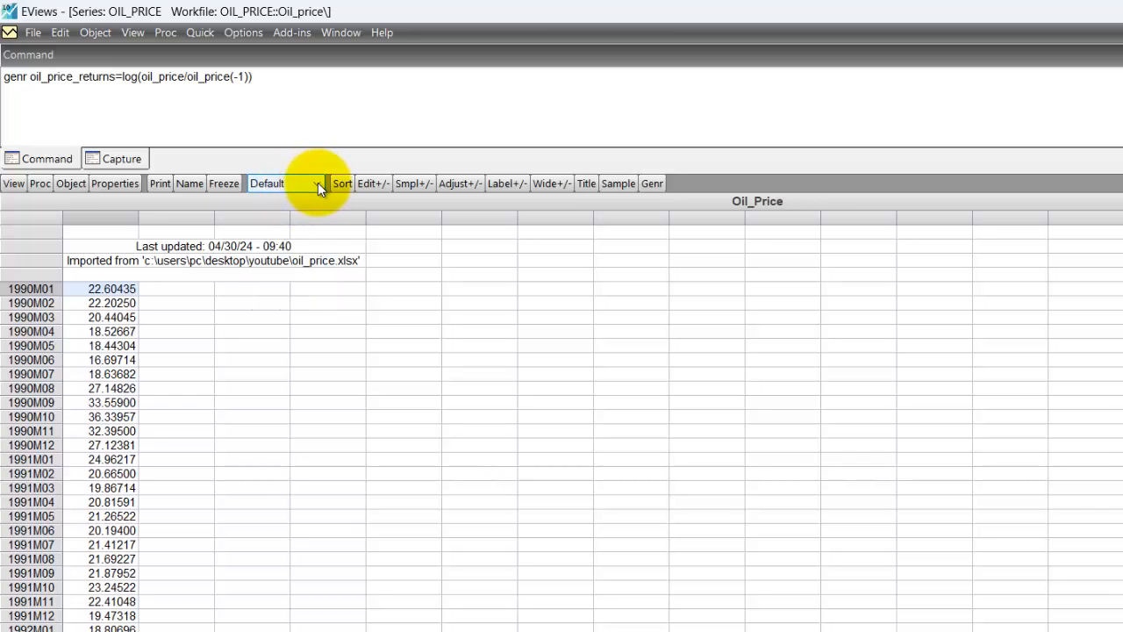
{"action": "left_click", "coordinate": [317, 183]}
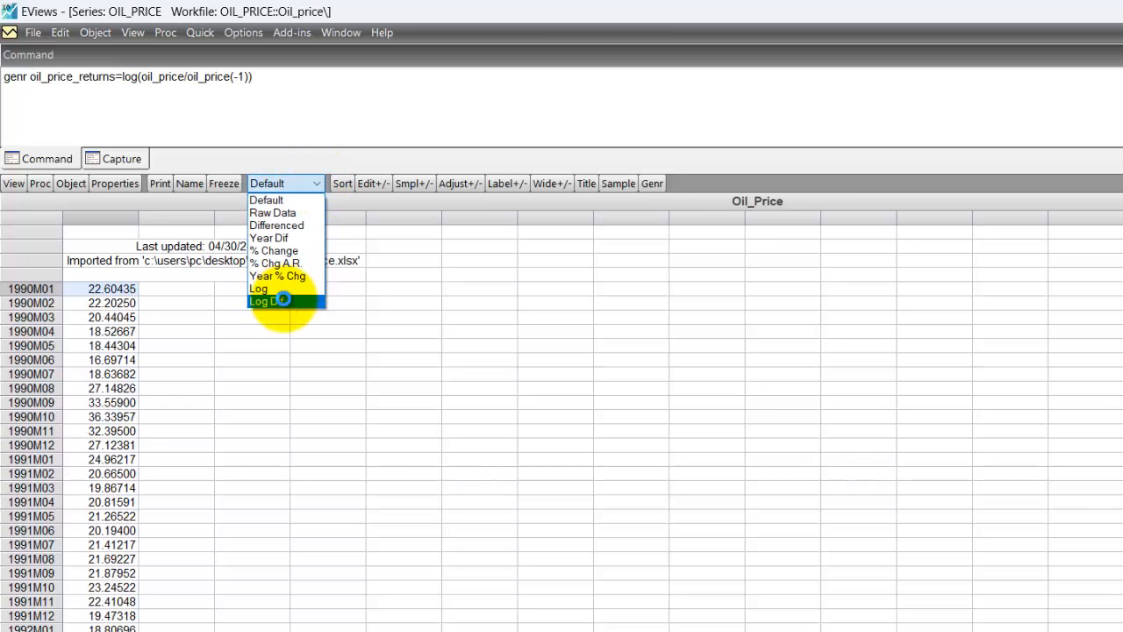
{"action": "left_click", "coordinate": [283, 301]}
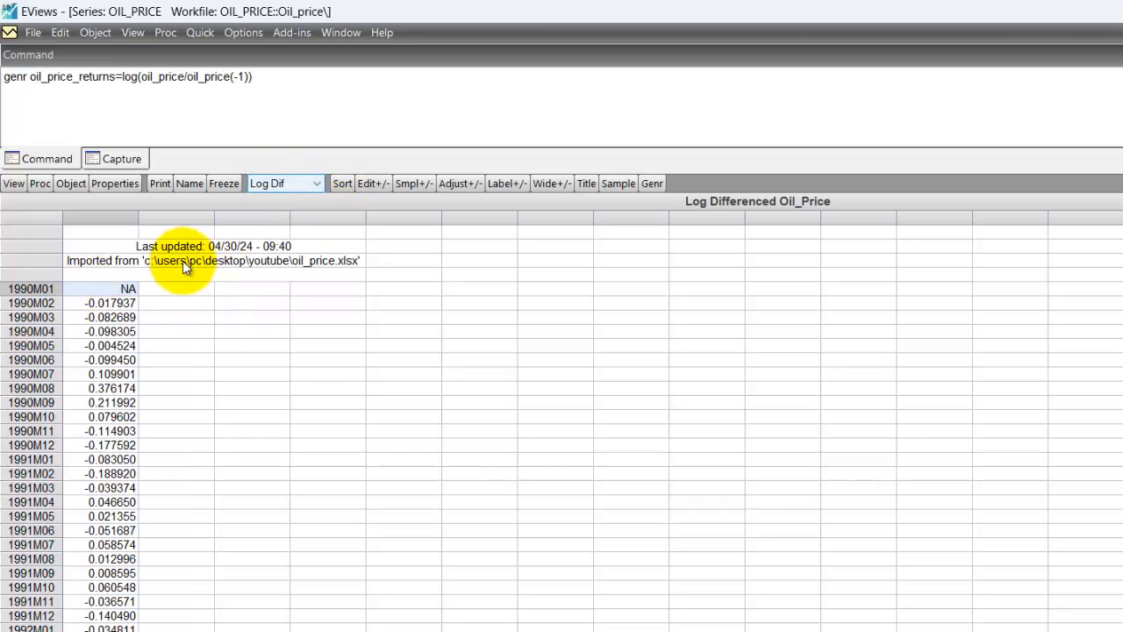
{"action": "left_click", "coordinate": [102, 305]}
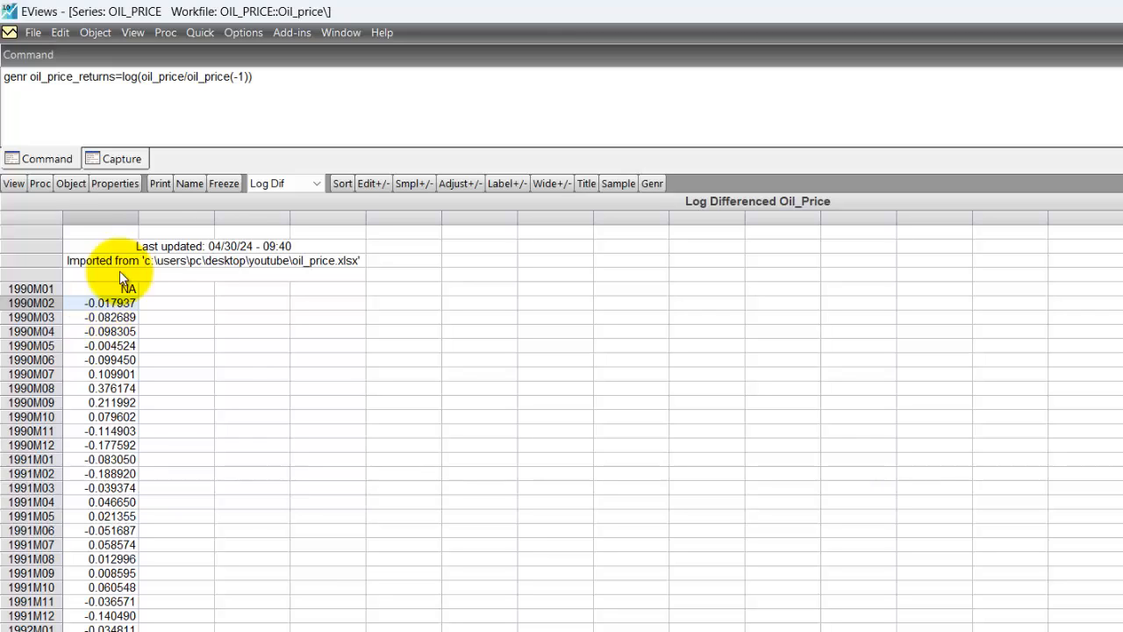
{"action": "left_click", "coordinate": [318, 182]}
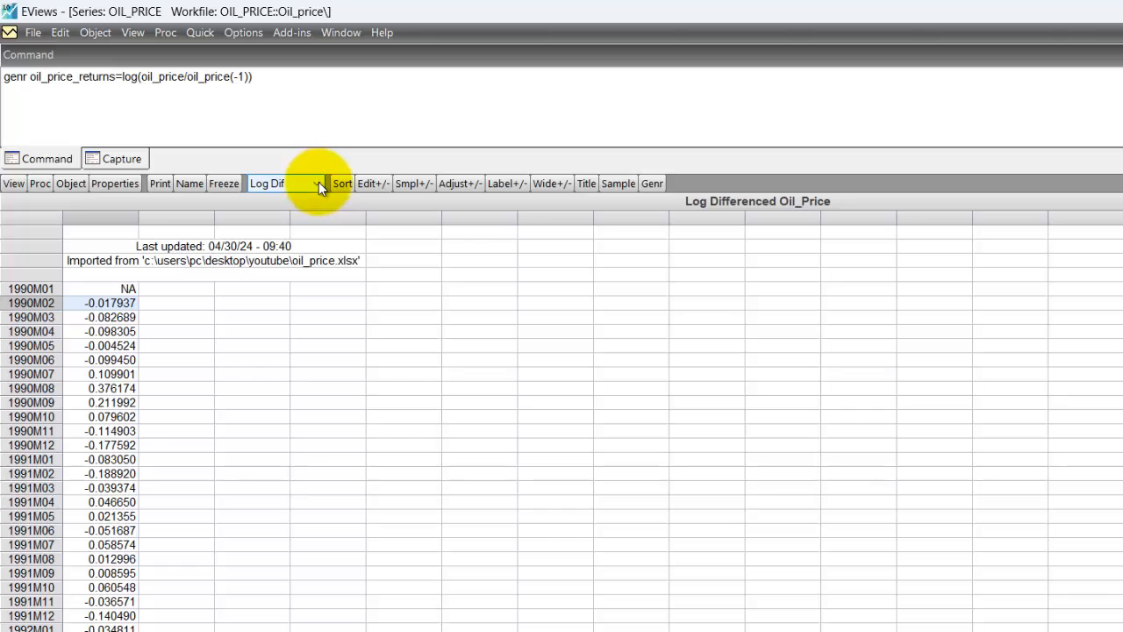
{"action": "left_click", "coordinate": [292, 199]}
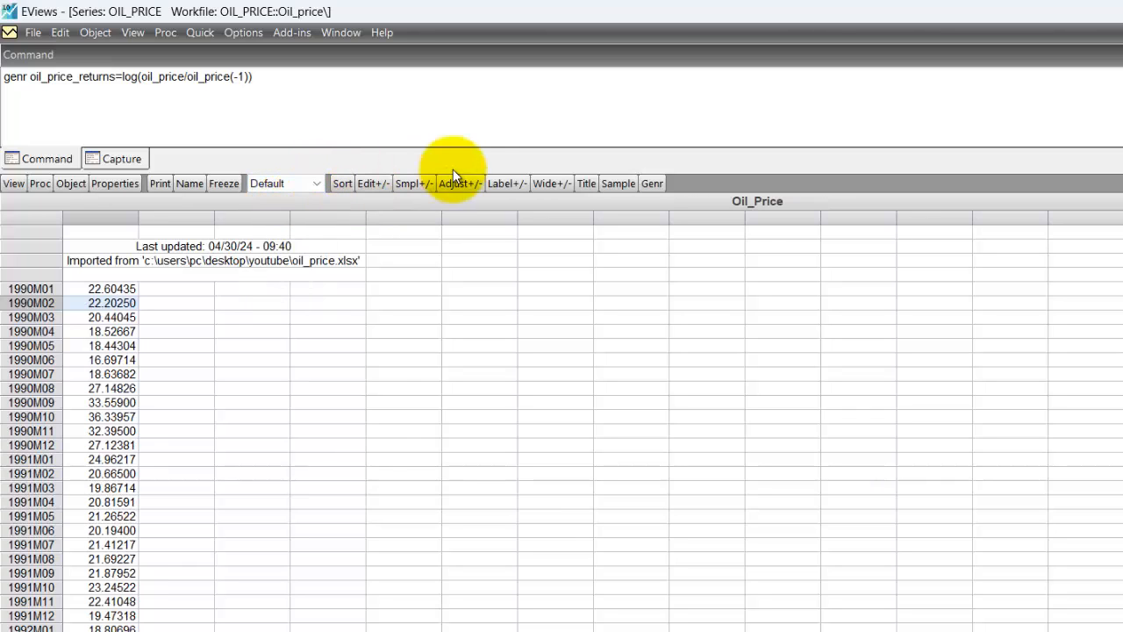
- Save the workfile with double precision and close the oil_price series
{"action": "key", "text": "ctrl+s"}
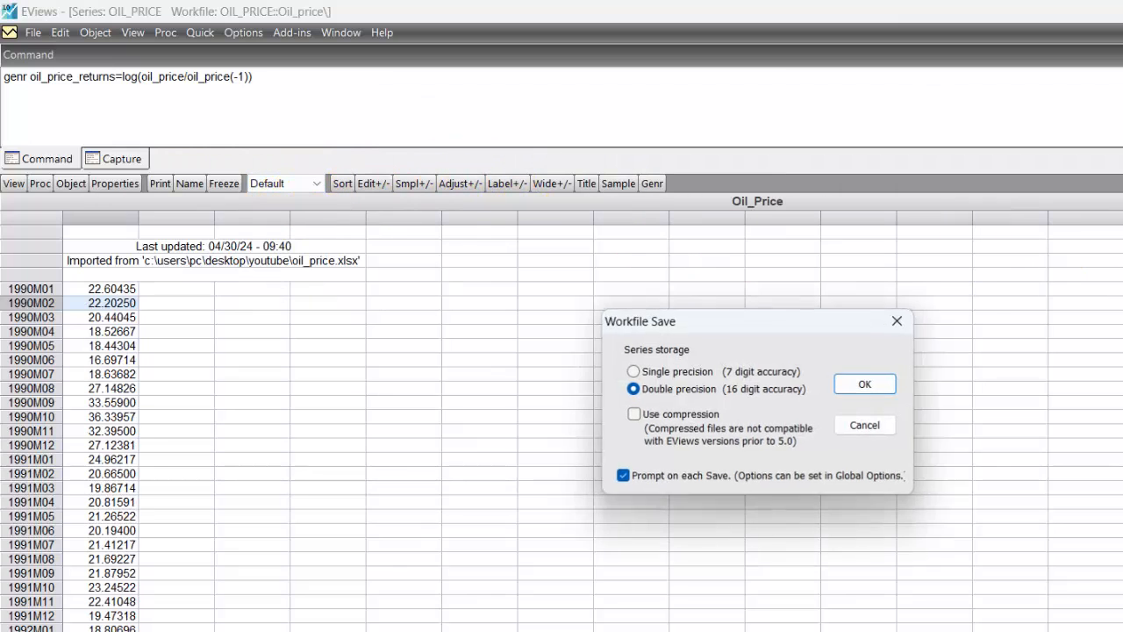
{"action": "left_click", "coordinate": [880, 383]}
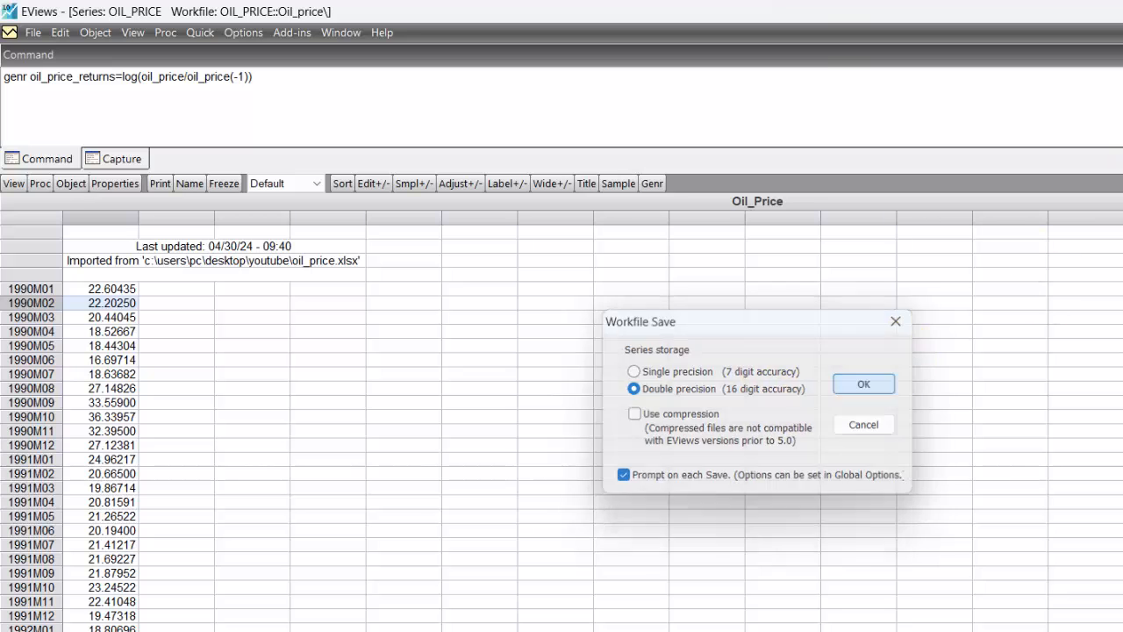
{"action": "left_click", "coordinate": [1122, 33]}
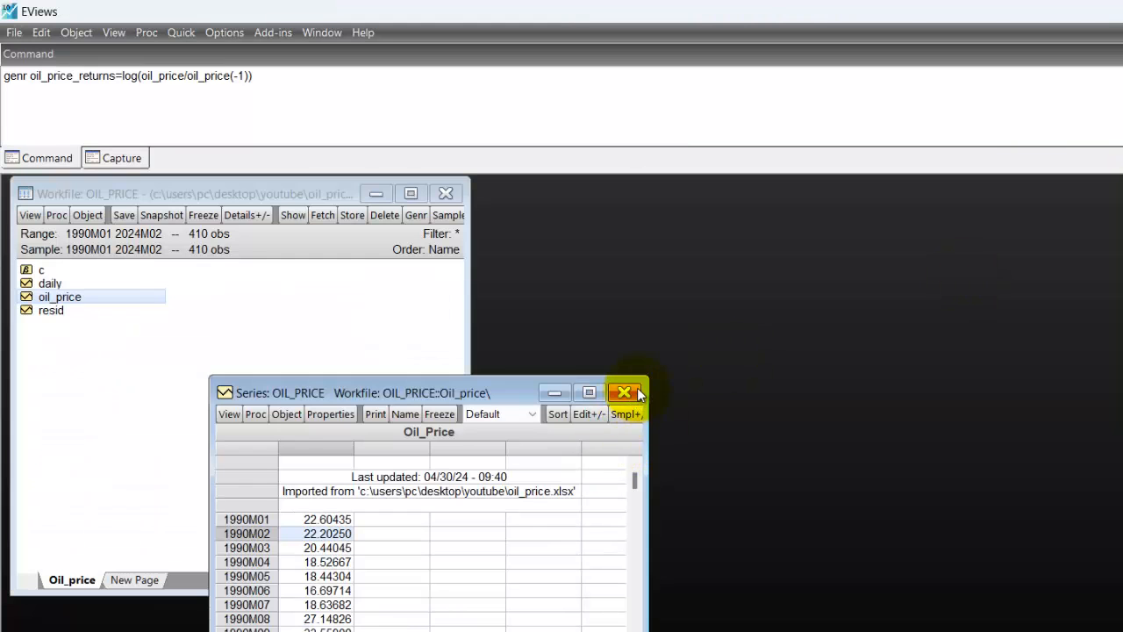
{"action": "left_click", "coordinate": [624, 392]}
- Examine the parts of the genr command: the keyword, the new series name, the log expression and the -1 lag
{"action": "left_click", "coordinate": [145, 85]}
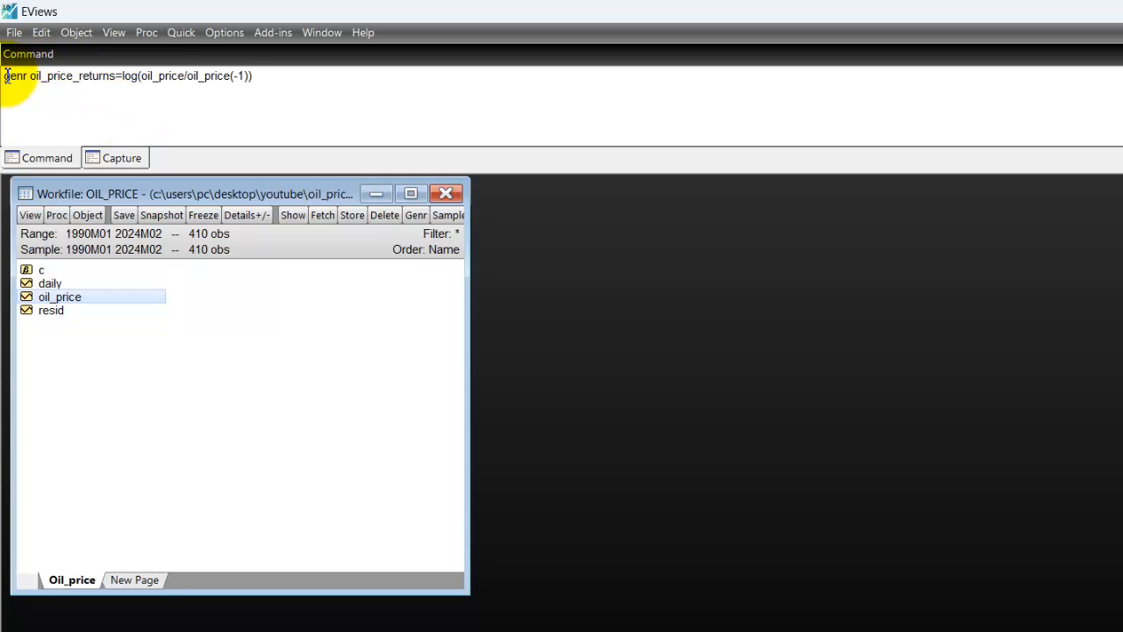
{"action": "left_click_drag", "start_coordinate": [6, 76], "coordinate": [32, 76]}
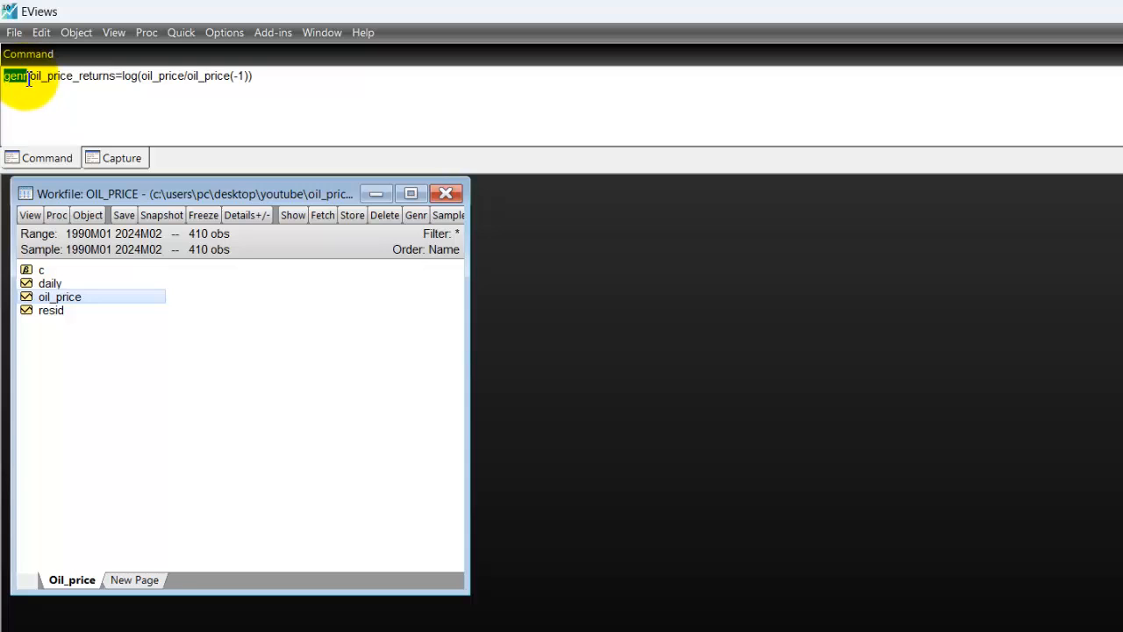
{"action": "left_click", "coordinate": [30, 78]}
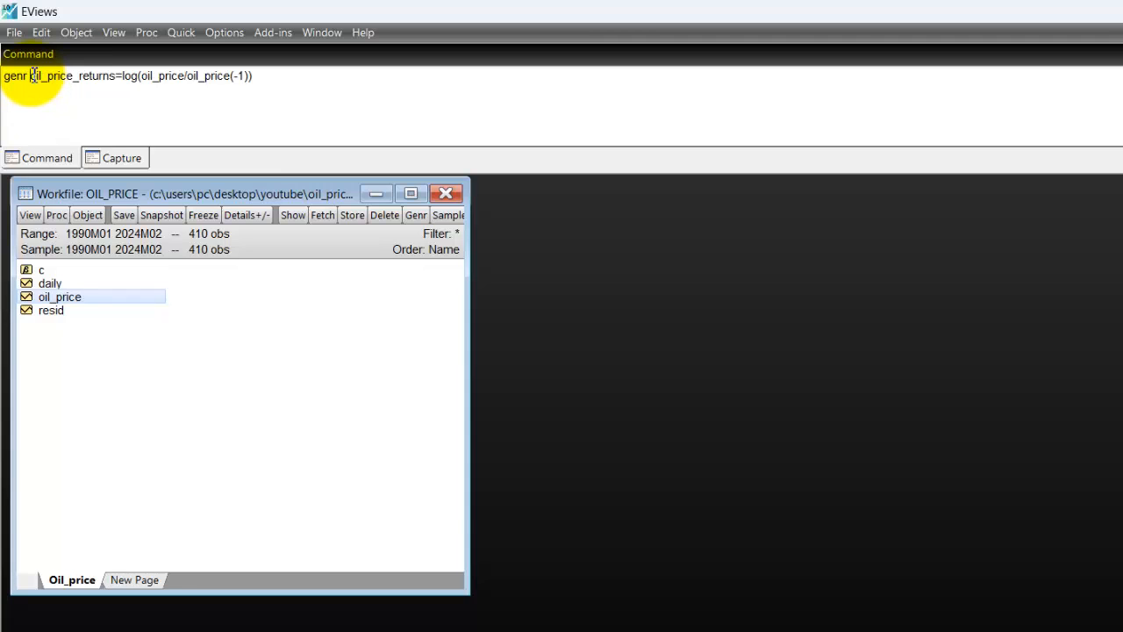
{"action": "left_click_drag", "start_coordinate": [31, 77], "coordinate": [258, 77]}
{"action": "left_click", "coordinate": [123, 76]}
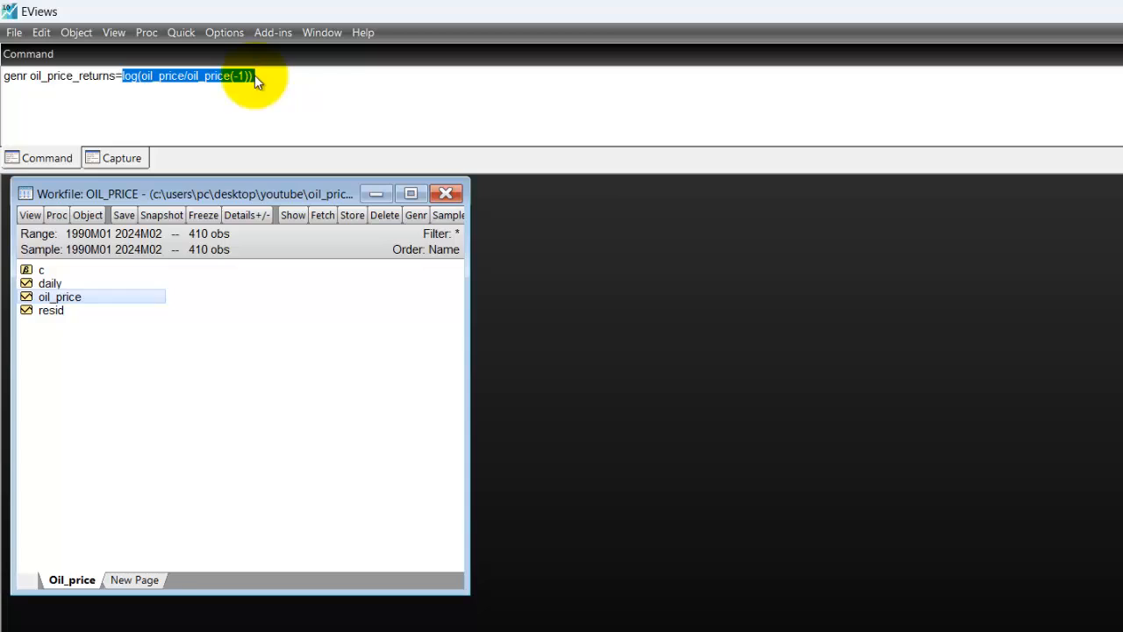
{"action": "left_click", "coordinate": [169, 85]}
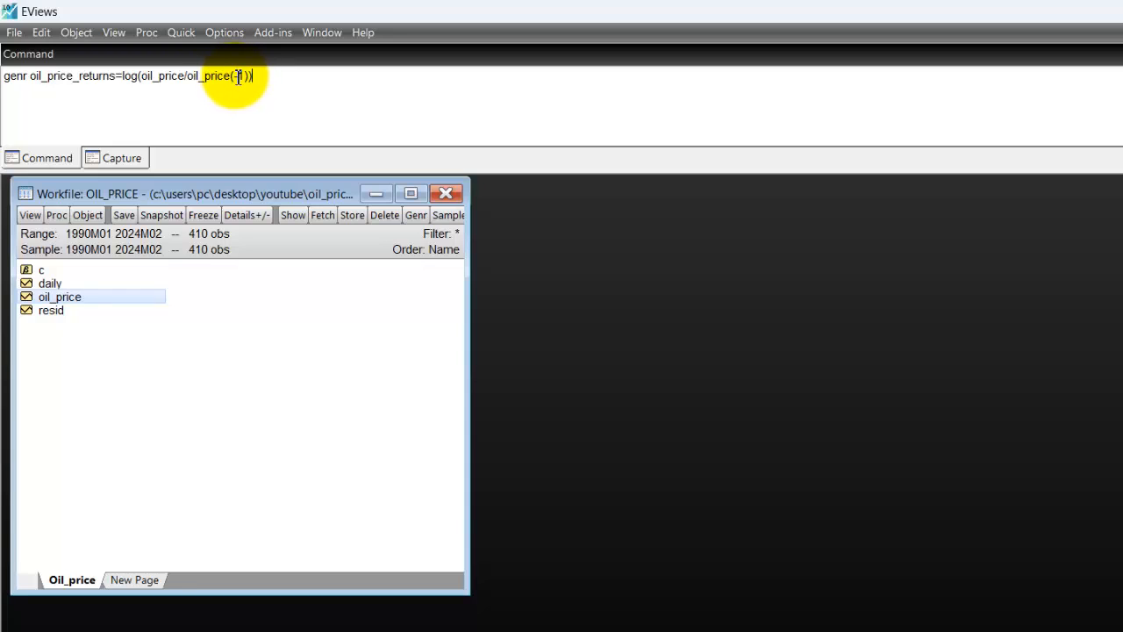
{"action": "left_click_drag", "start_coordinate": [237, 78], "coordinate": [257, 76]}
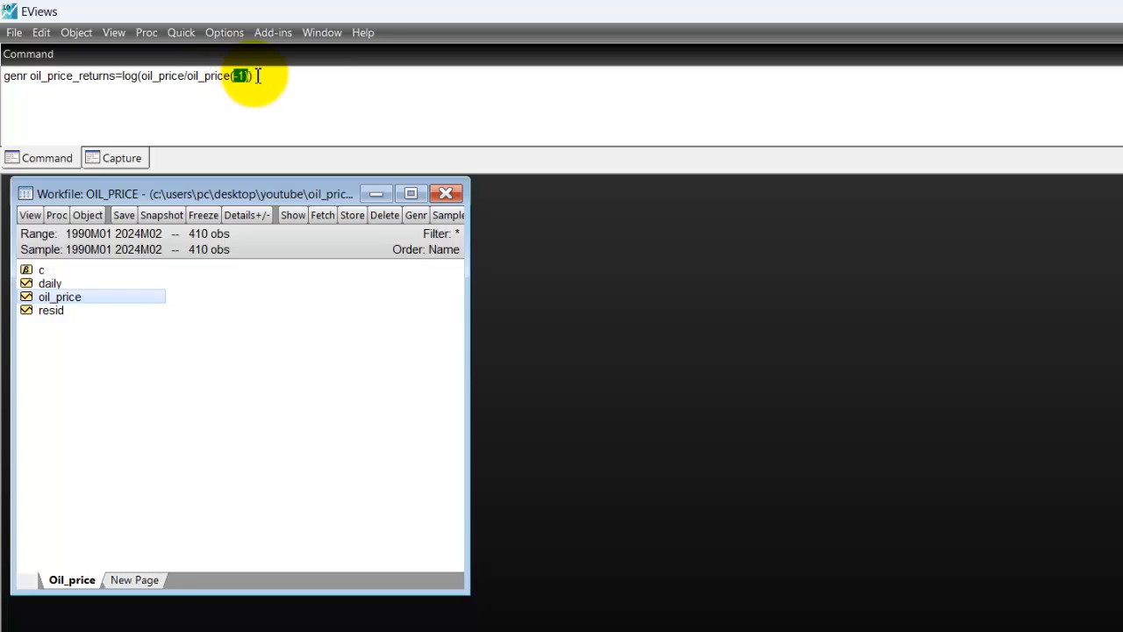
{"action": "left_click", "coordinate": [257, 76]}
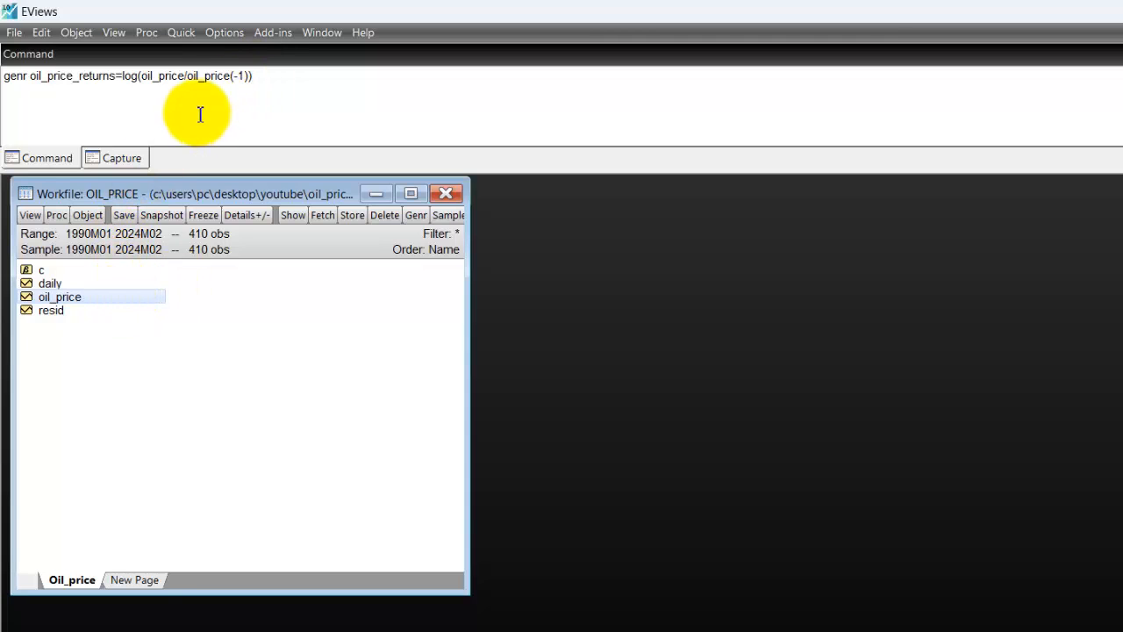
- Run genr oil_price_returns=log(oil_price/oil_price(-1)) and check the values of the new series
{"action": "left_click", "coordinate": [259, 75]}
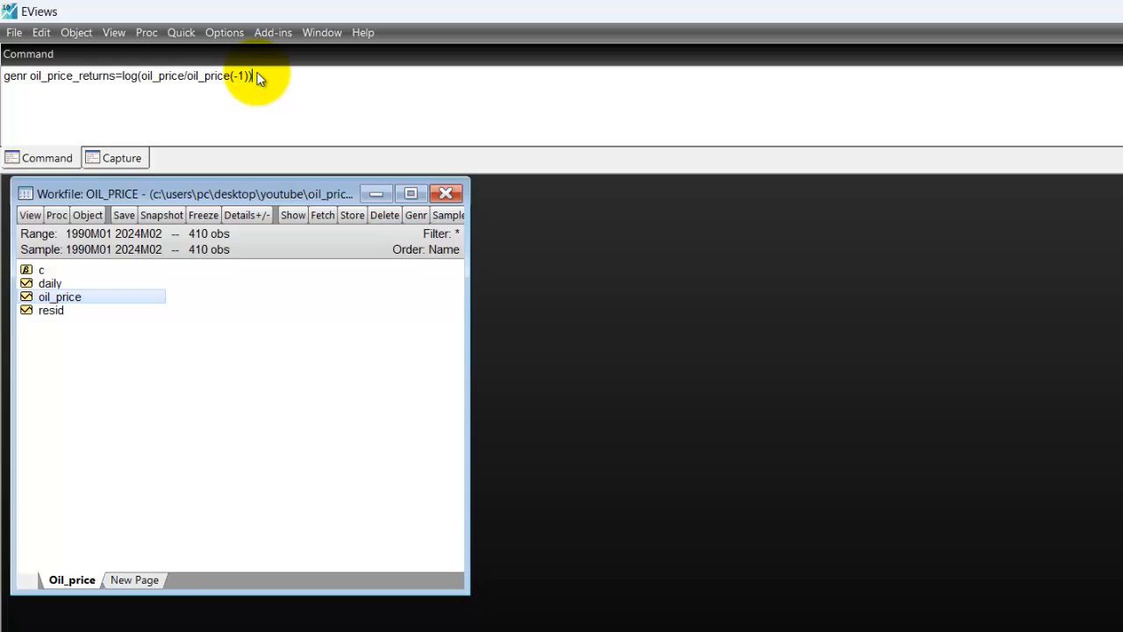
{"action": "key", "text": "Return"}
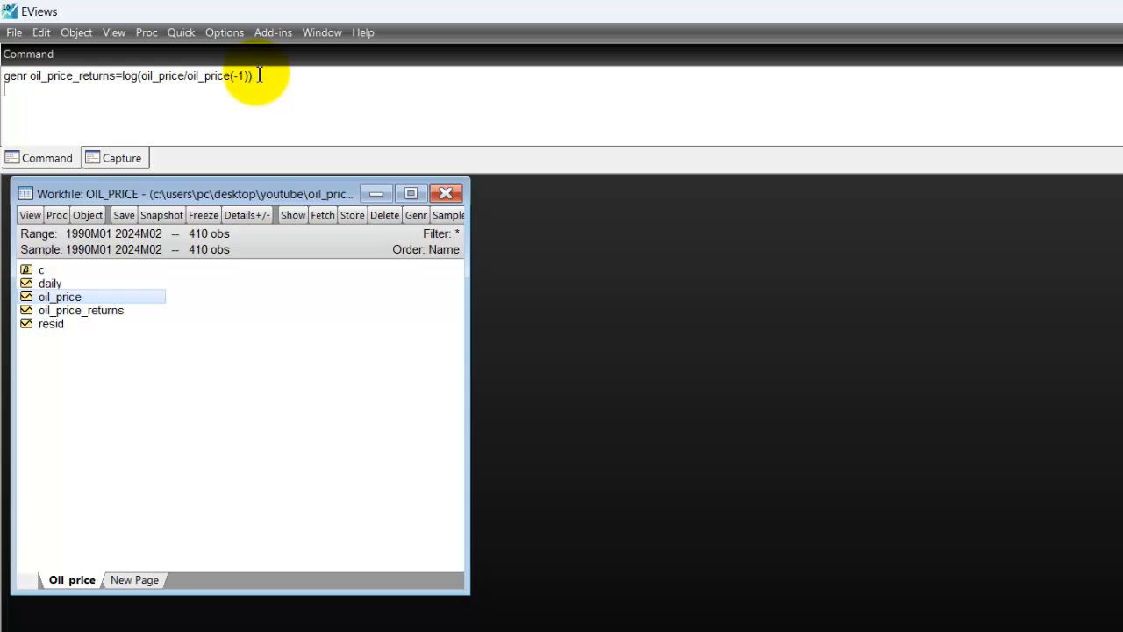
{"action": "double_click", "coordinate": [117, 310]}
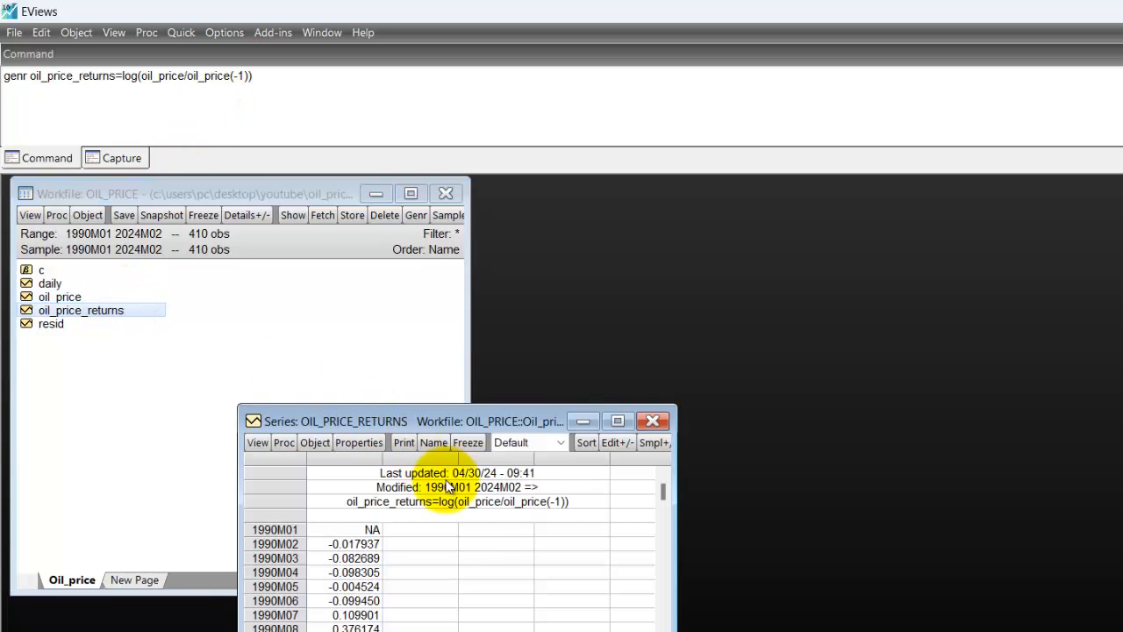
{"action": "left_click_drag", "start_coordinate": [439, 423], "coordinate": [509, 202]}
{"action": "left_click", "coordinate": [442, 326]}
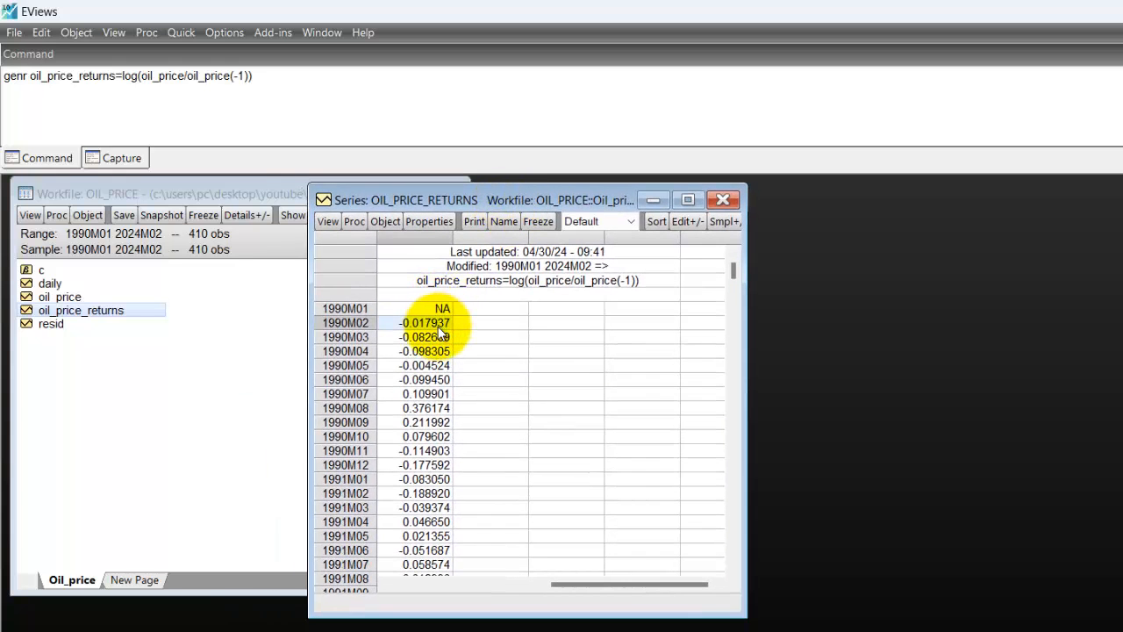
{"action": "left_click", "coordinate": [728, 198]}
- Save the workfile containing the new oil_price_returns series with double precision
{"action": "left_click", "coordinate": [286, 354]}
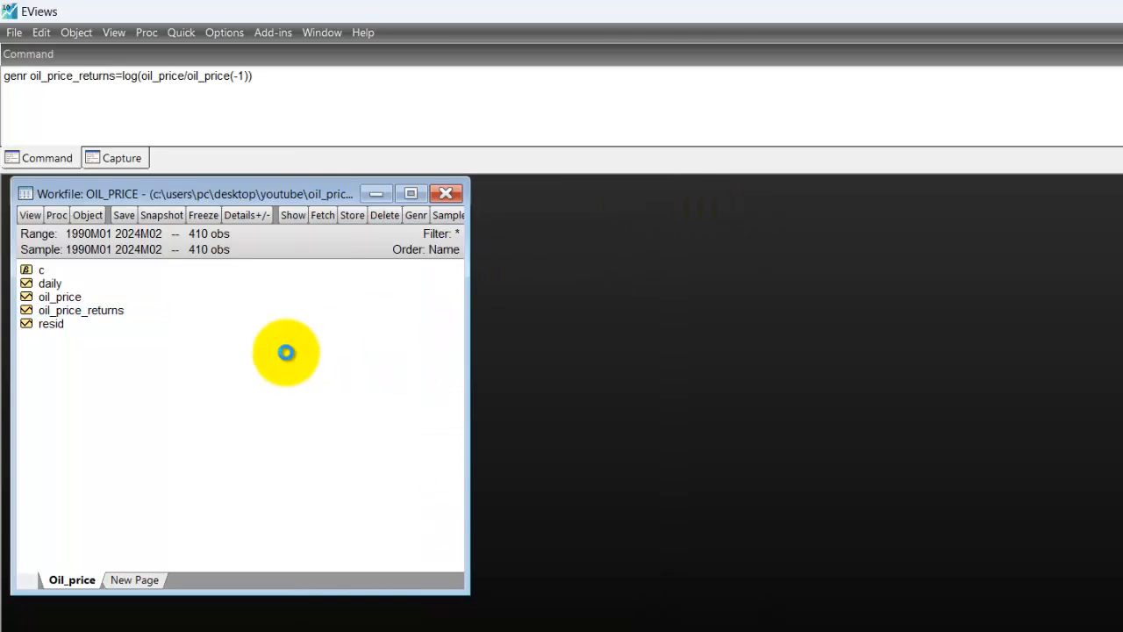
{"action": "key", "text": "ctrl+s"}
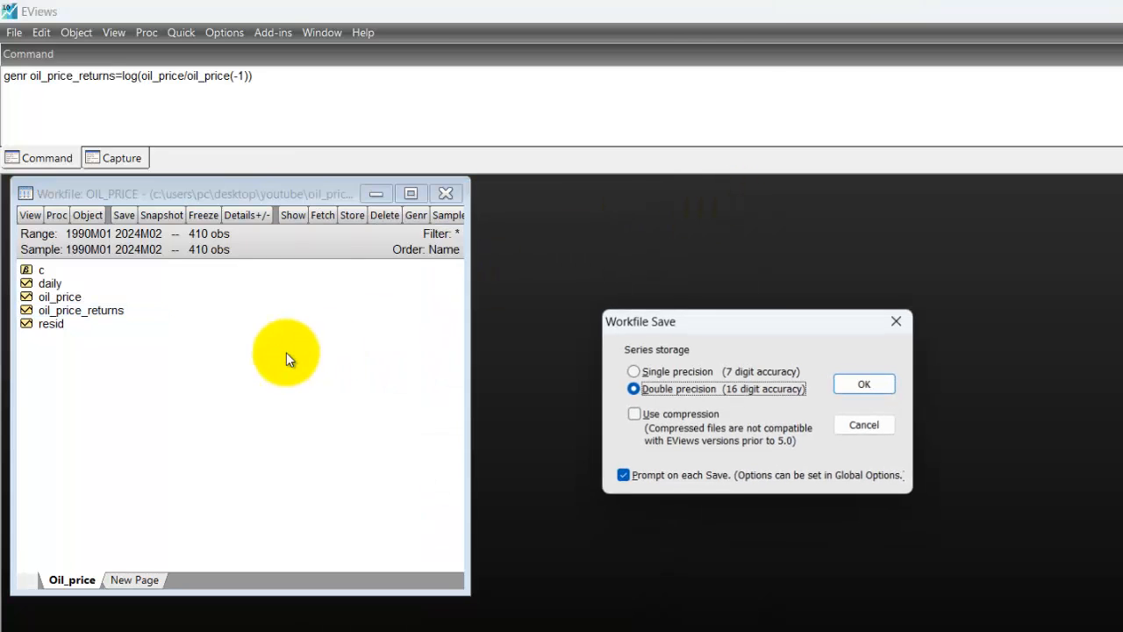
{"action": "left_click", "coordinate": [867, 383]}
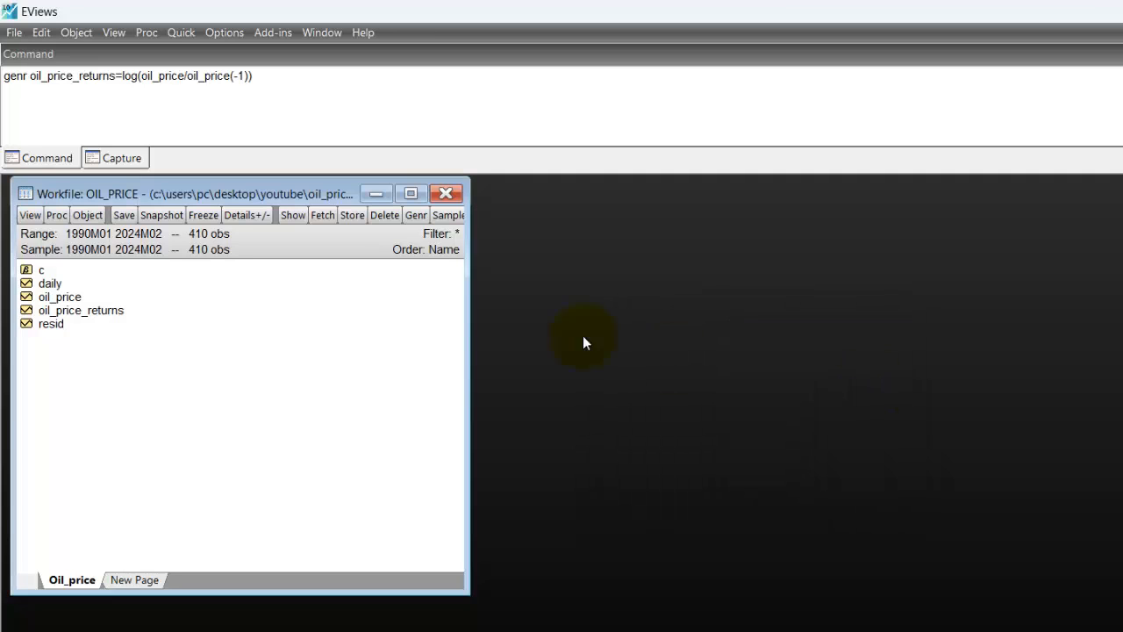
{"action": "left_click", "coordinate": [182, 33]}
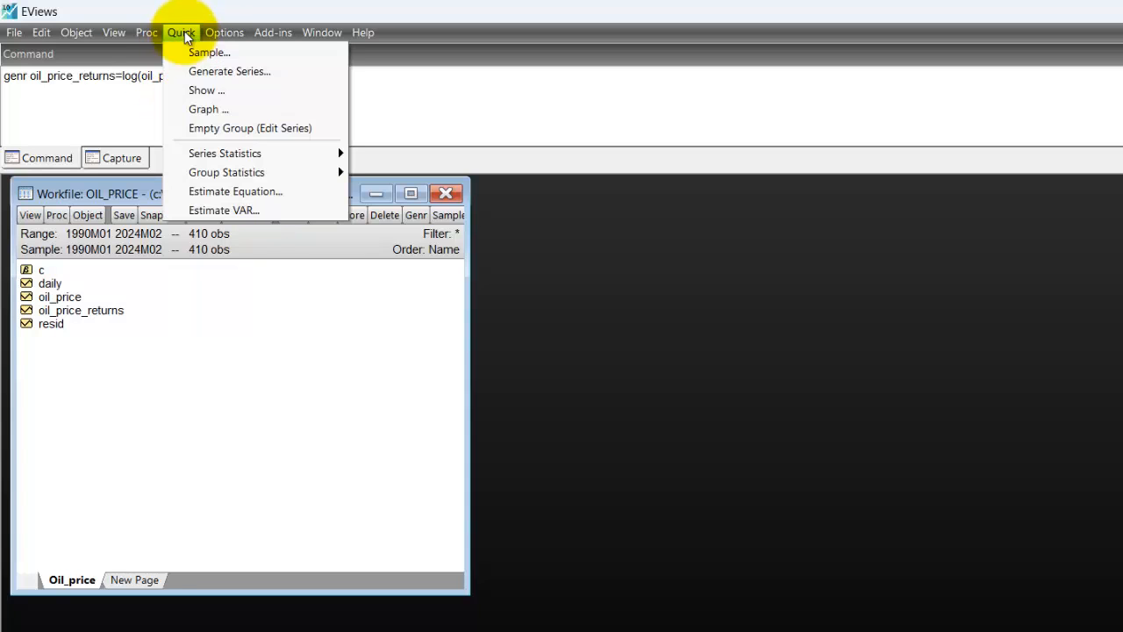
{"action": "left_click", "coordinate": [285, 191]}
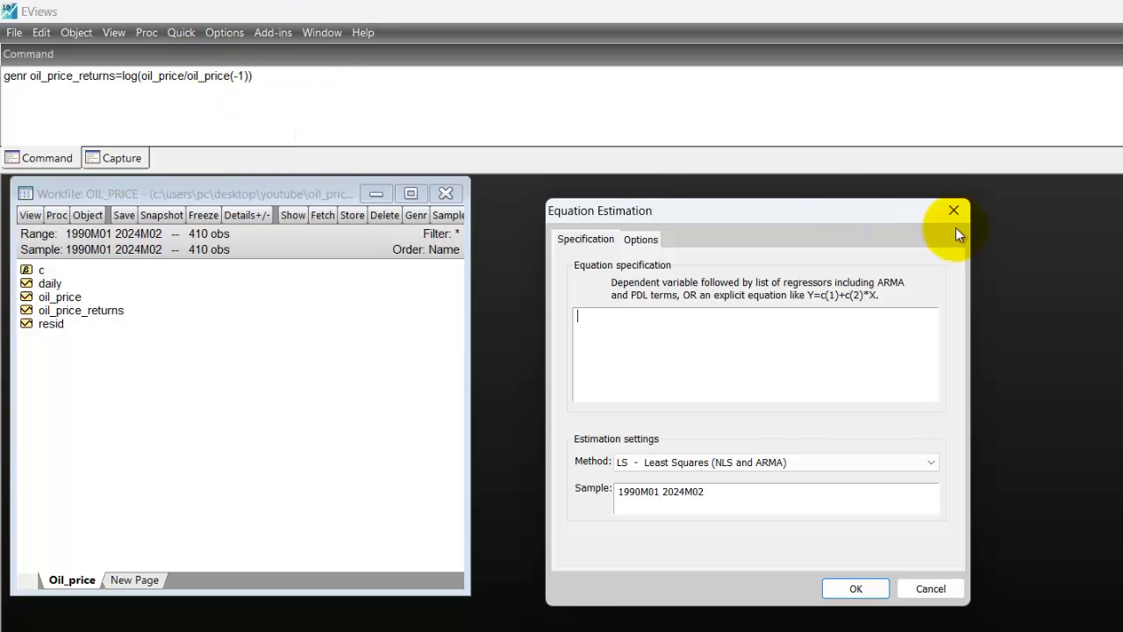
{"action": "left_click", "coordinate": [951, 213]}
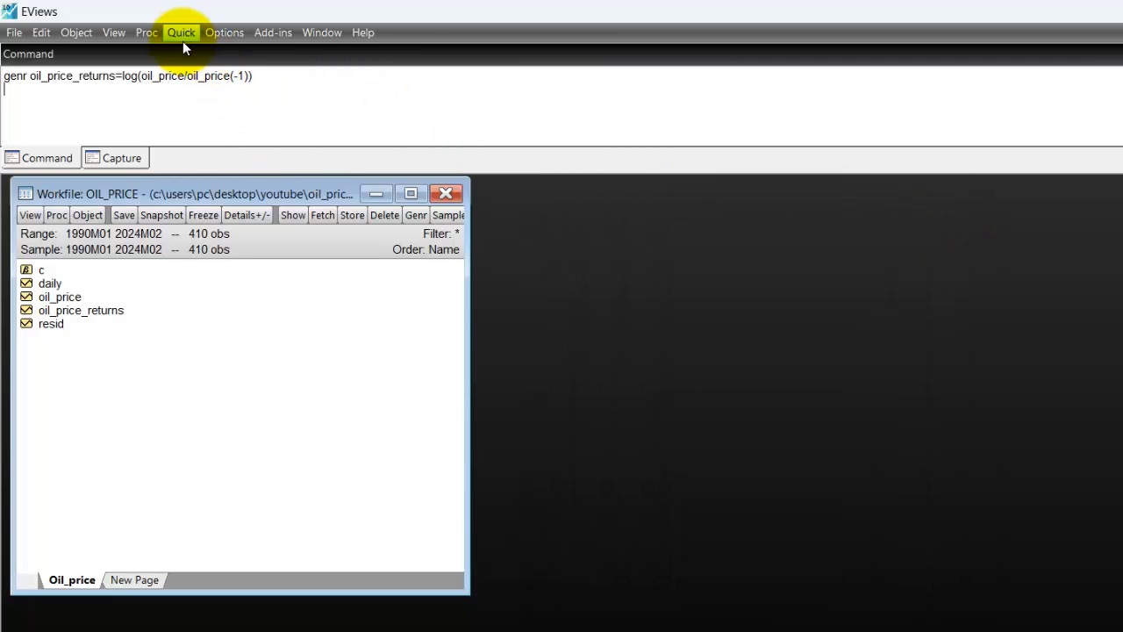
{"action": "left_click", "coordinate": [182, 34]}
{"action": "left_click", "coordinate": [274, 191]}
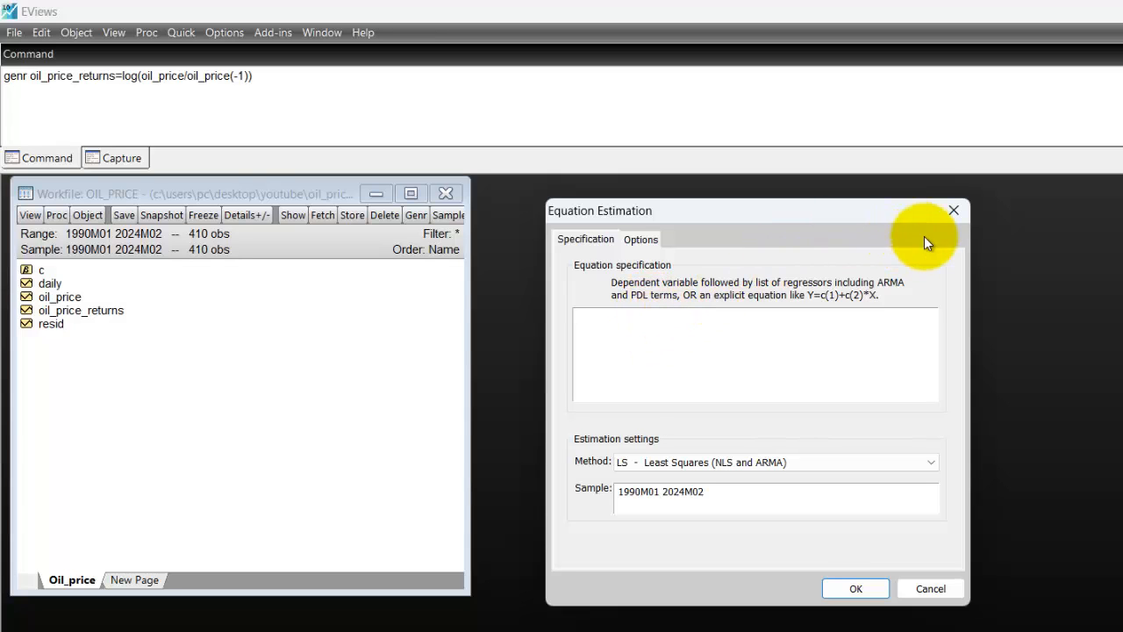
{"action": "left_click", "coordinate": [954, 210]}
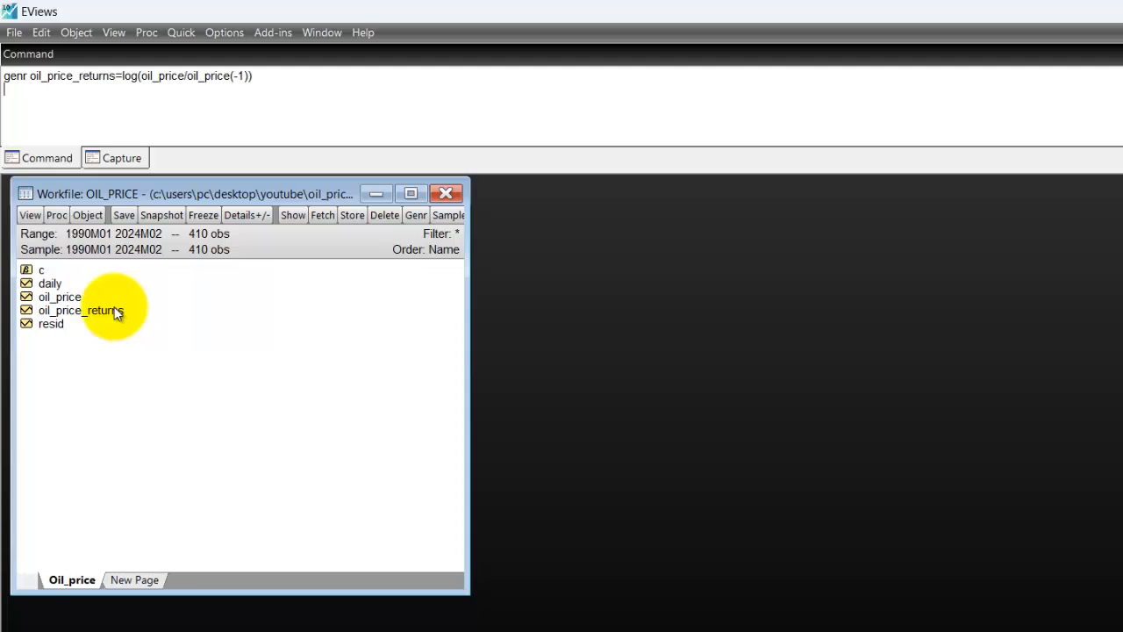
{"action": "double_click", "coordinate": [123, 309]}
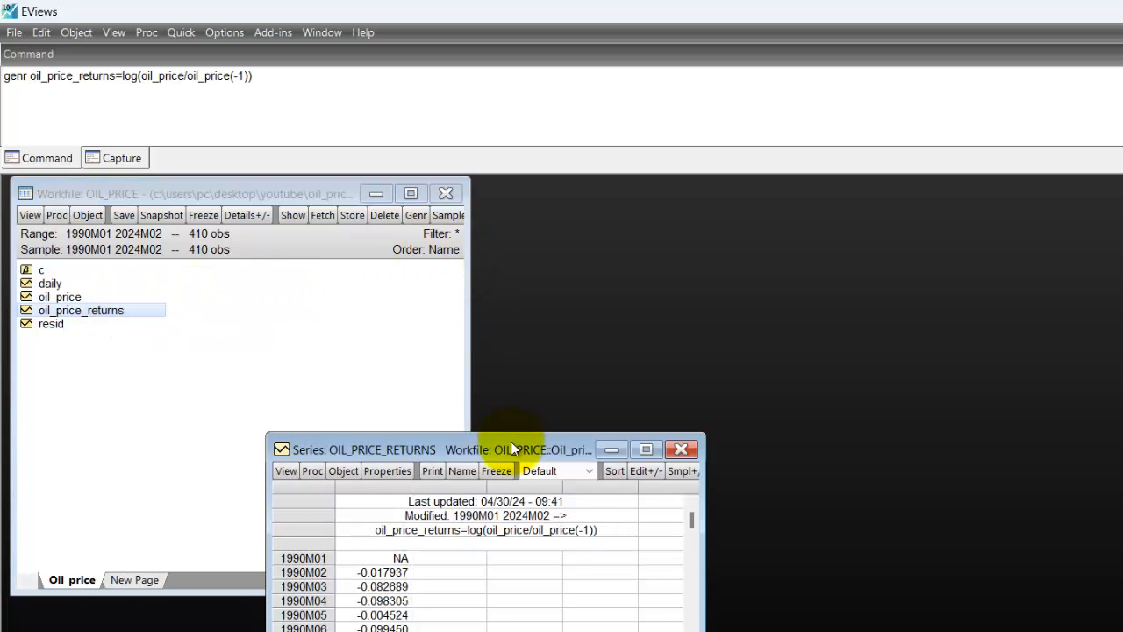
{"action": "left_click_drag", "start_coordinate": [503, 401], "coordinate": [510, 185]}
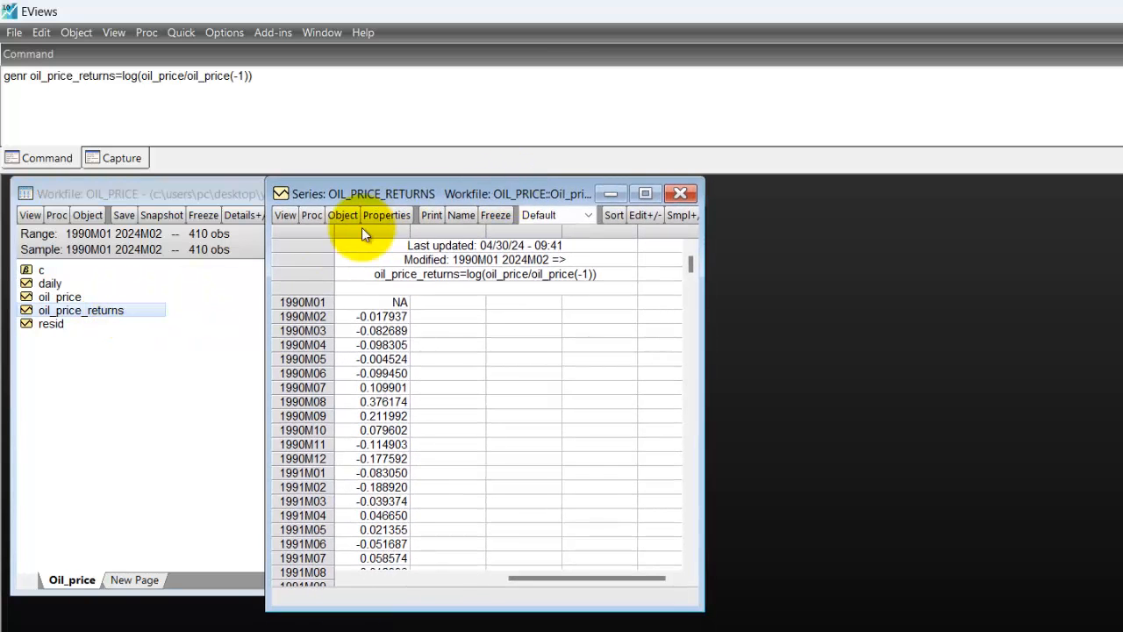
{"action": "left_click", "coordinate": [283, 216]}
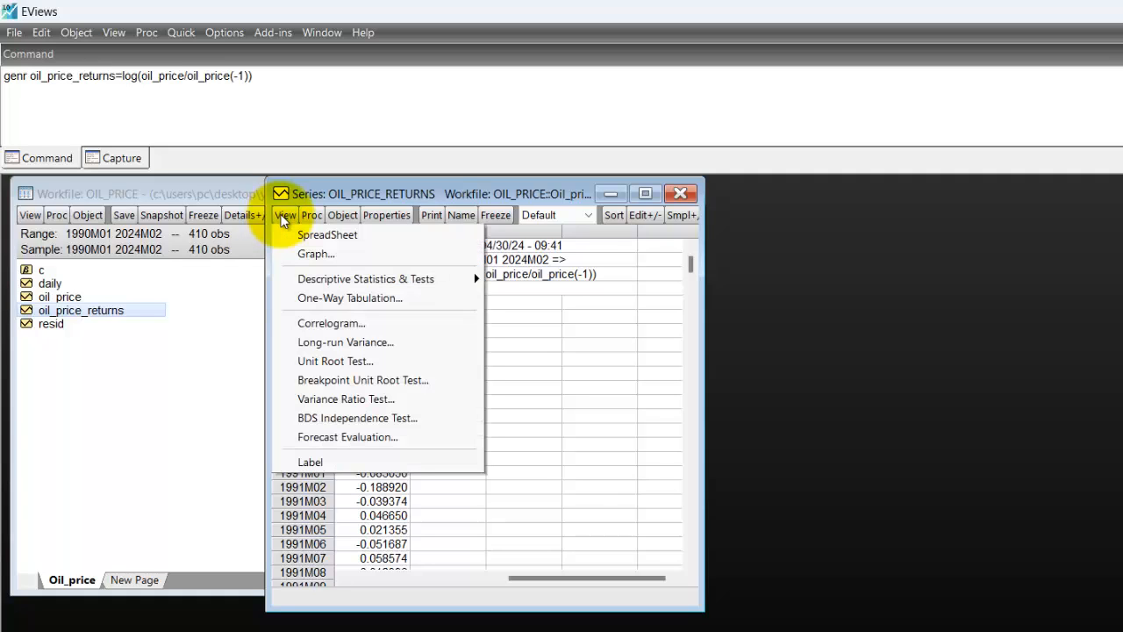
{"action": "left_click", "coordinate": [614, 308]}
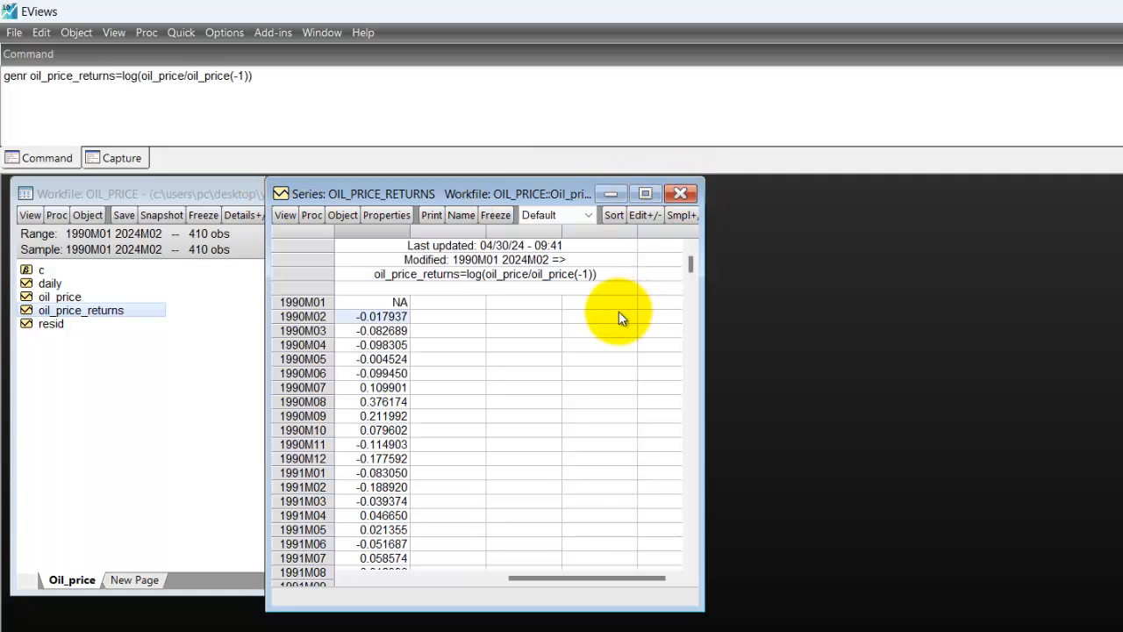
{"action": "left_click", "coordinate": [686, 197]}
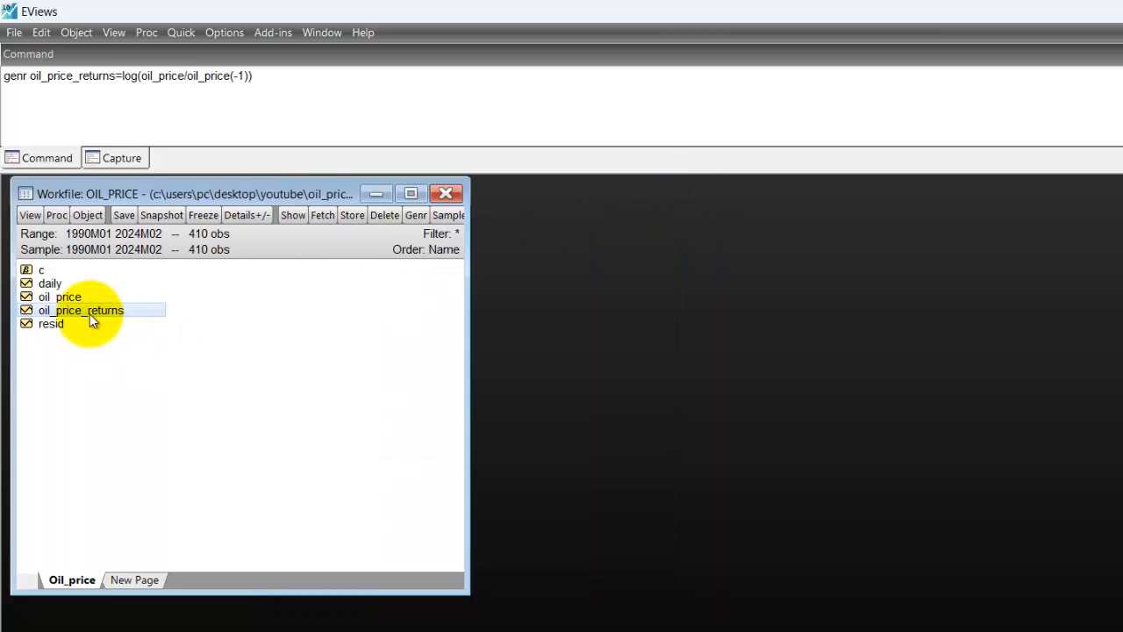
- Plot oil_price_returns as a basic Line & Symbol graph of the raw data, examine its fluctuations across the sample, and close the series
{"action": "double_click", "coordinate": [89, 312]}
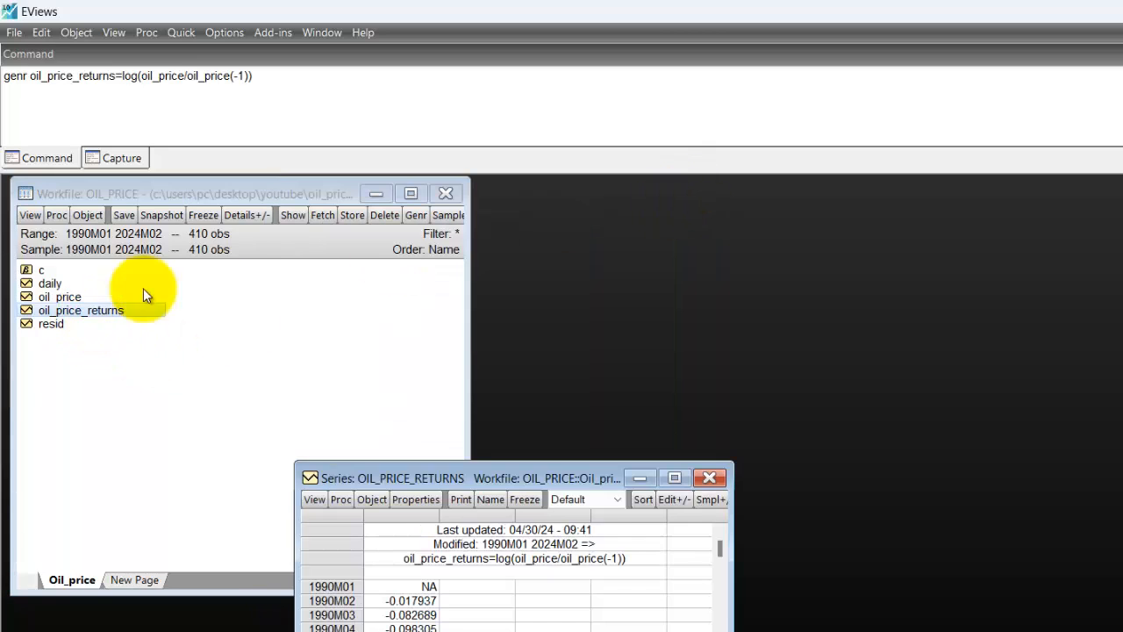
{"action": "left_click_drag", "start_coordinate": [565, 483], "coordinate": [529, 194]}
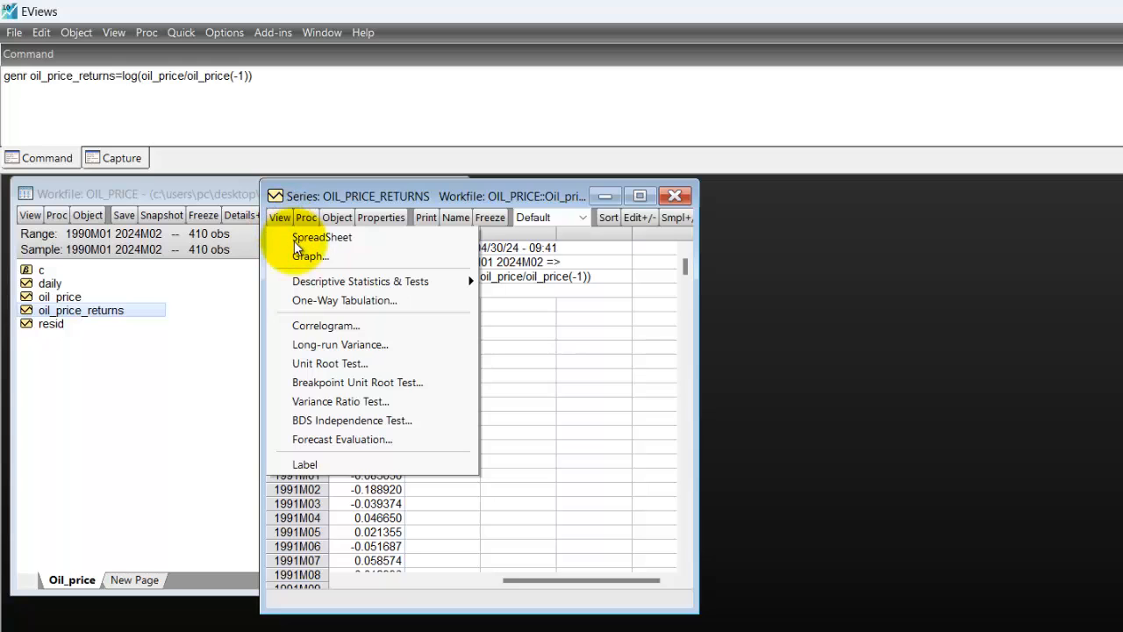
{"action": "left_click", "coordinate": [312, 256]}
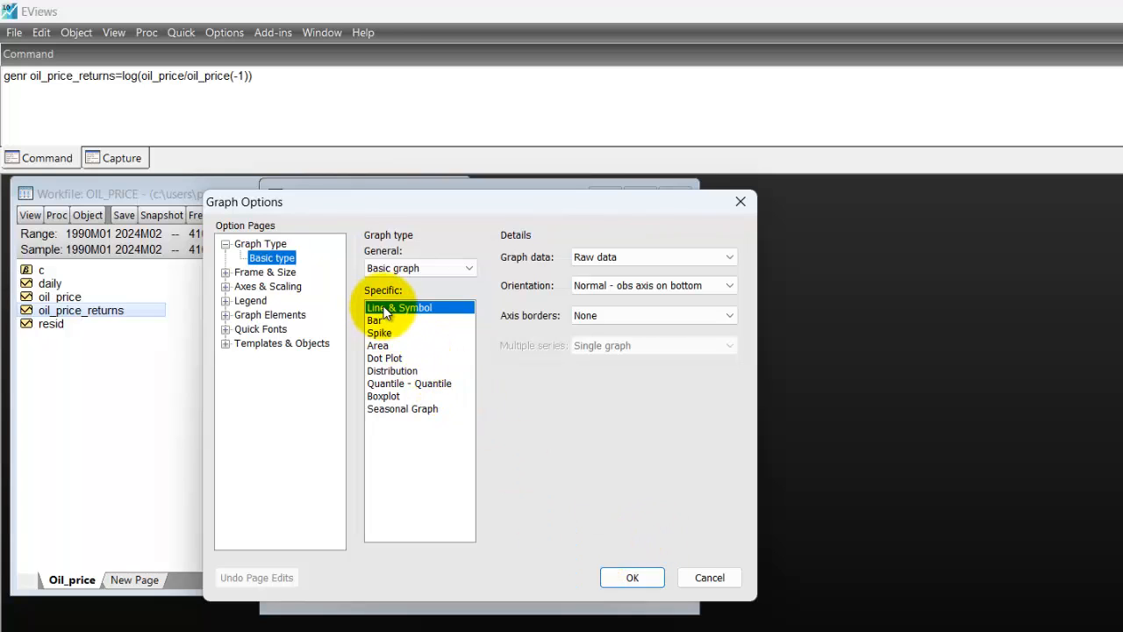
{"action": "left_click", "coordinate": [634, 578]}
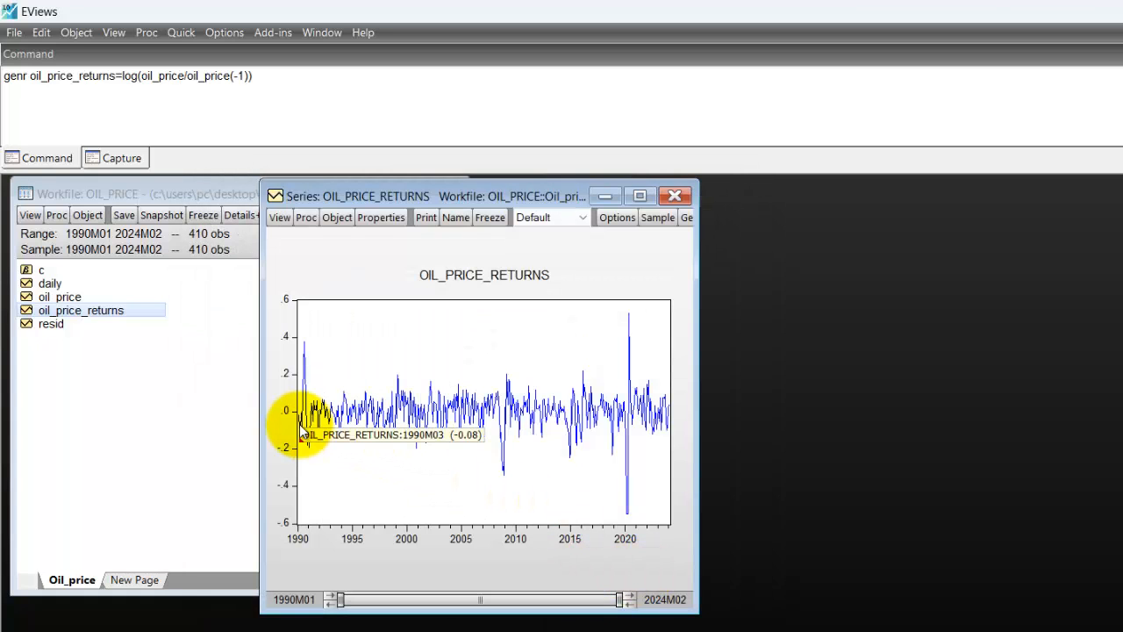
{"action": "mouse_move", "coordinate": [314, 422]}
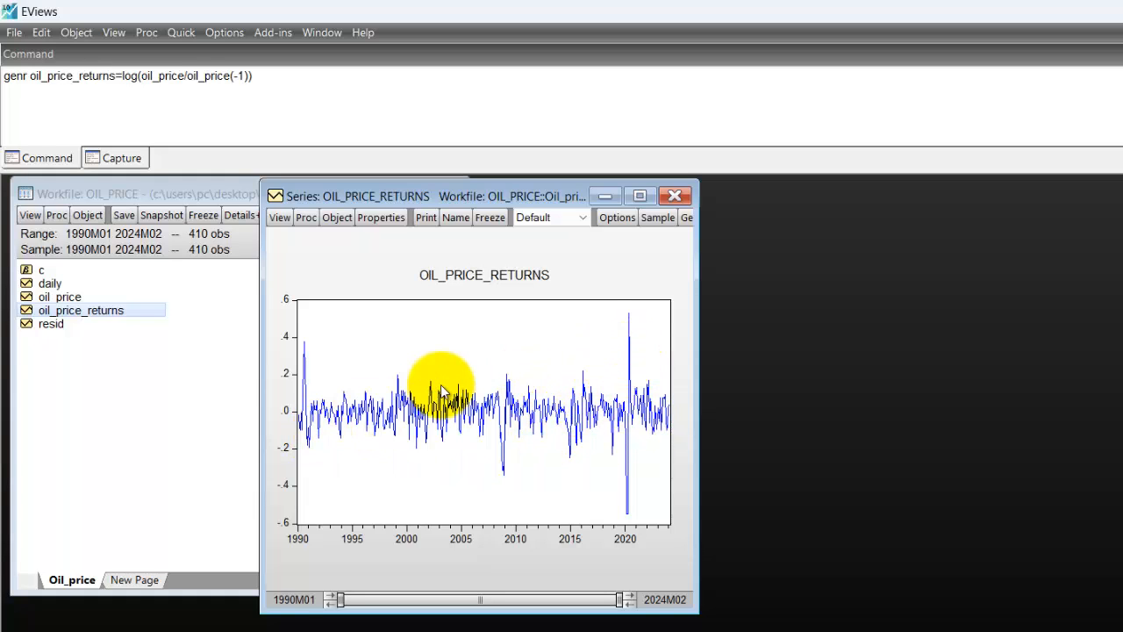
{"action": "mouse_move", "coordinate": [441, 392]}
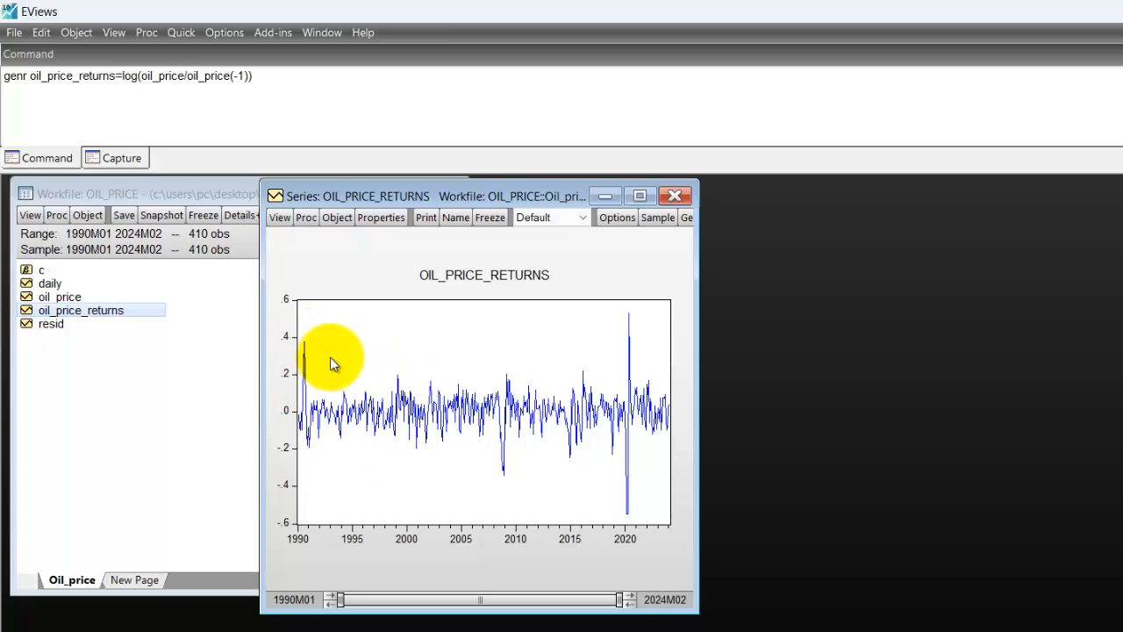
{"action": "mouse_move", "coordinate": [518, 402]}
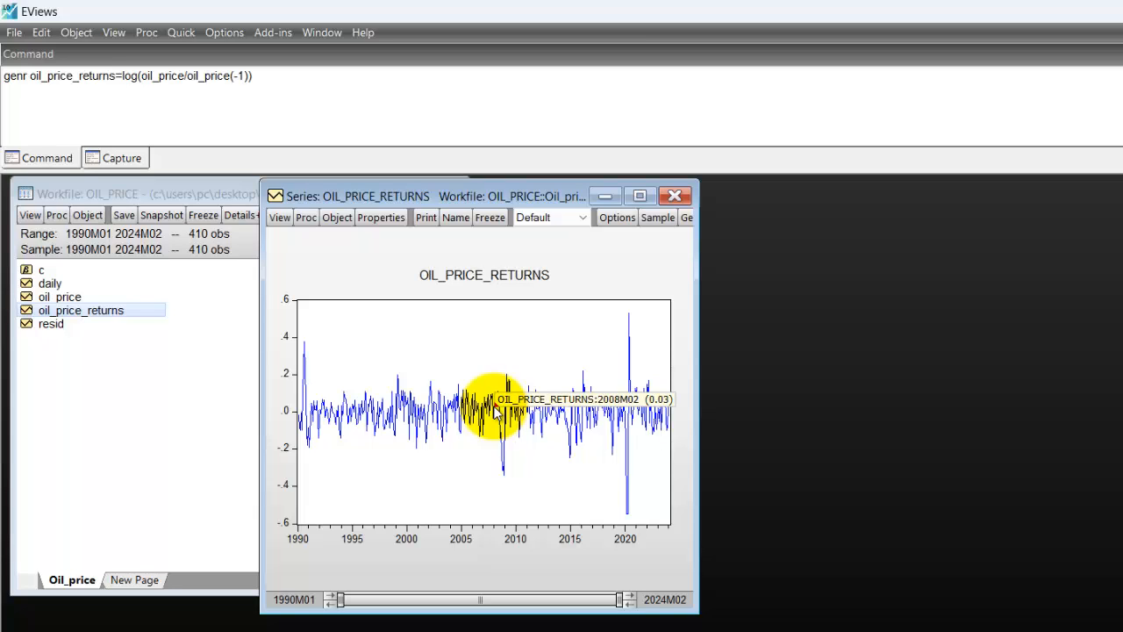
{"action": "left_click", "coordinate": [674, 196]}
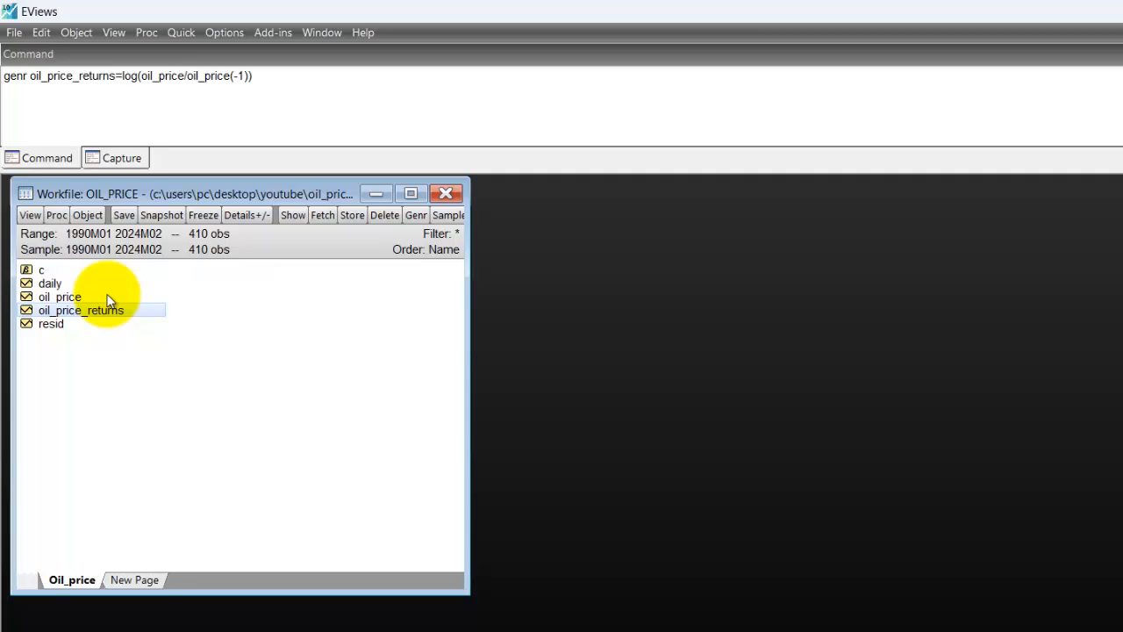
- Estimate the equation oil_price_returns c oil_price_returns(-1) by least squares over the sample 1990M01 2024M02
{"action": "left_click", "coordinate": [185, 35]}
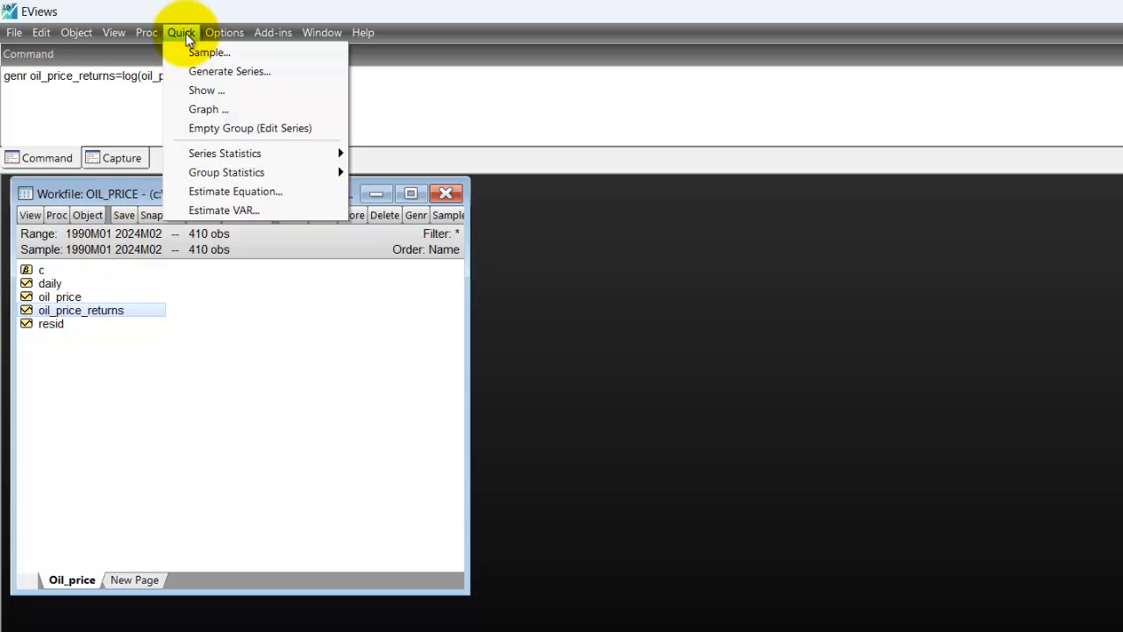
{"action": "left_click", "coordinate": [271, 192]}
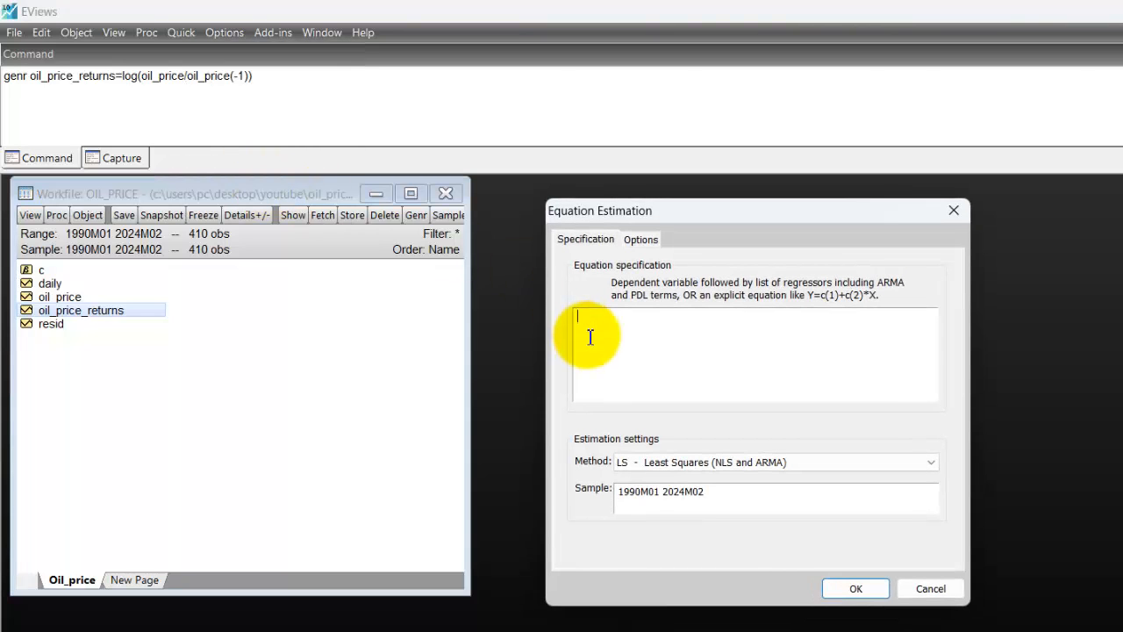
{"action": "type", "text": "oil_price_"}
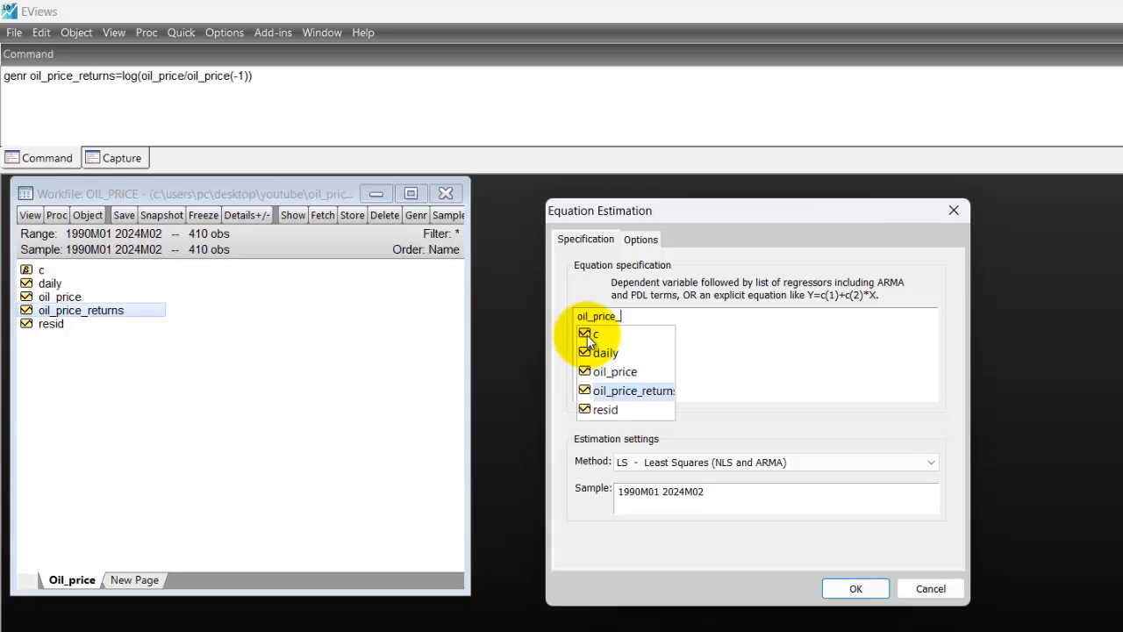
{"action": "left_click", "coordinate": [645, 392]}
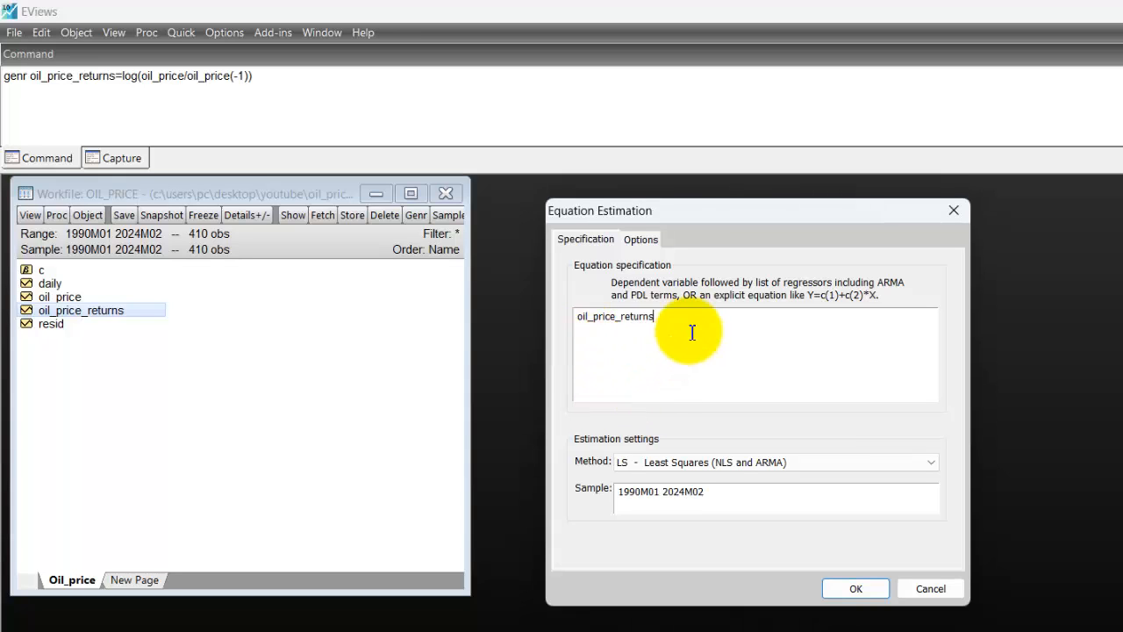
{"action": "type", "text": "c"}
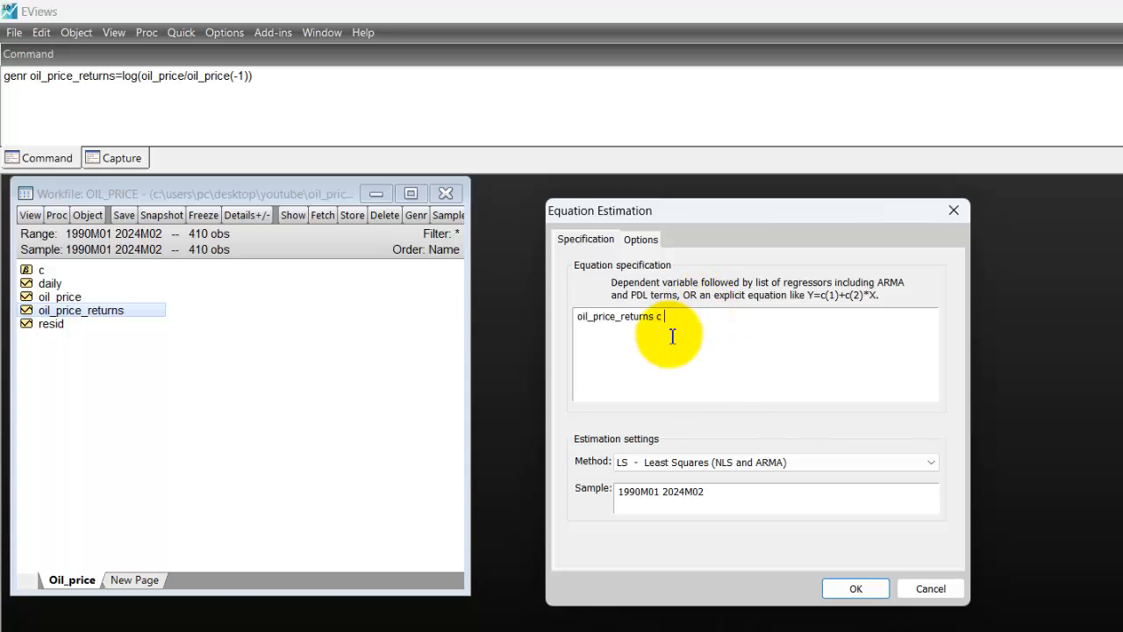
{"action": "type", "text": " oil"}
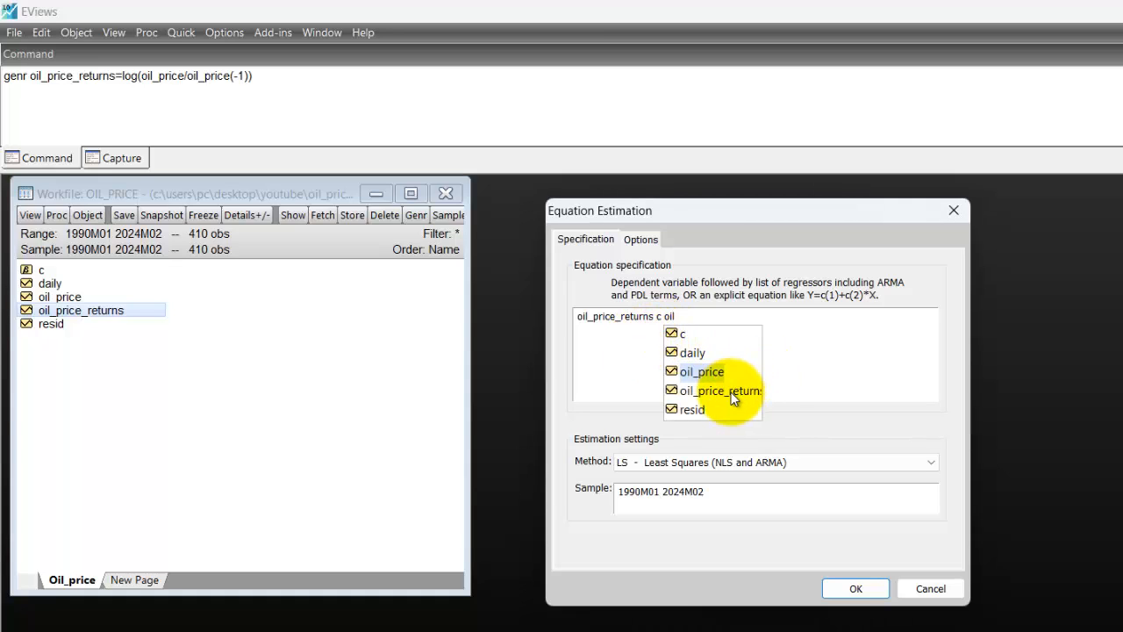
{"action": "left_click", "coordinate": [733, 395]}
{"action": "type", "text": "(-1)"}
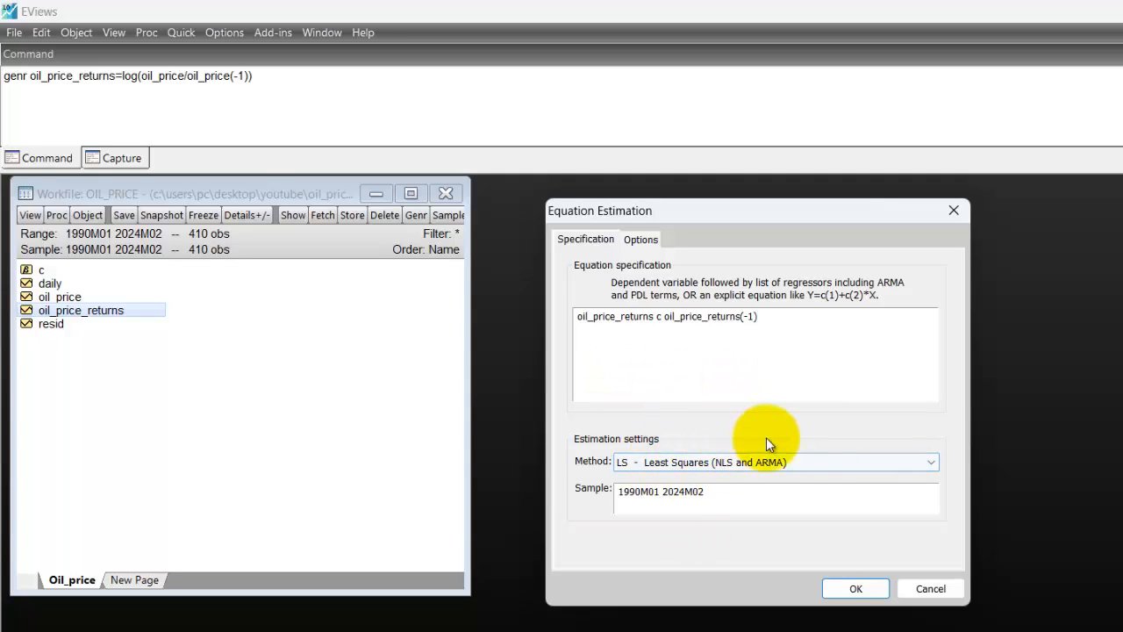
{"action": "left_click", "coordinate": [872, 584]}
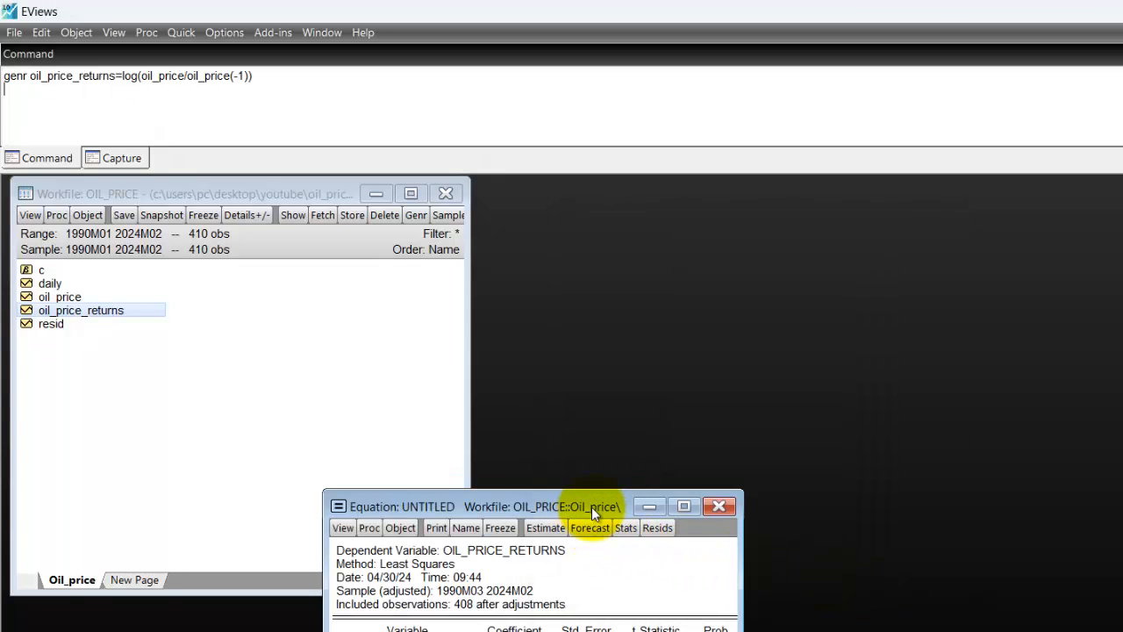
{"action": "left_click_drag", "start_coordinate": [591, 506], "coordinate": [513, 189]}
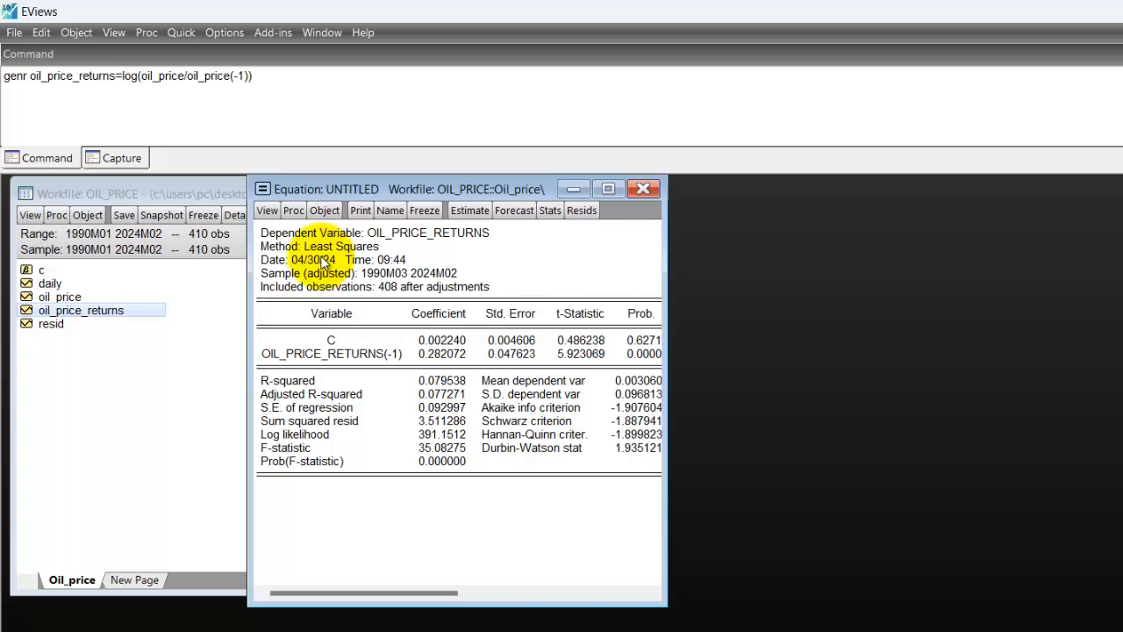
- Run the ARCH heteroskedasticity test with 1 lag on the equation's residuals and maximize the output
{"action": "left_click", "coordinate": [263, 214]}
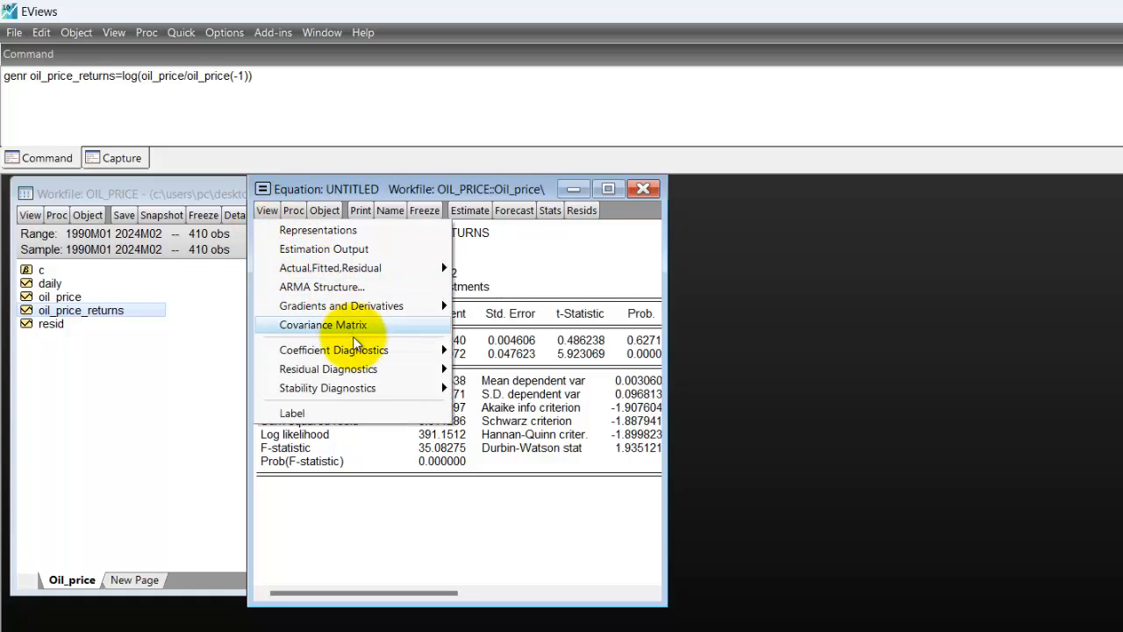
{"action": "mouse_move", "coordinate": [369, 372]}
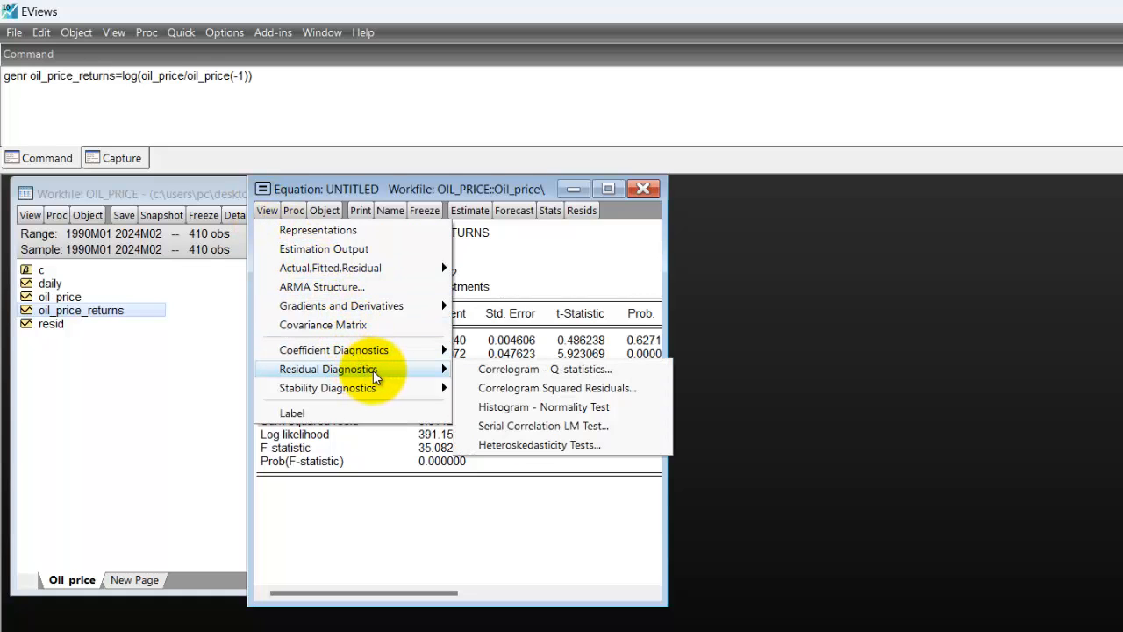
{"action": "left_click", "coordinate": [535, 445]}
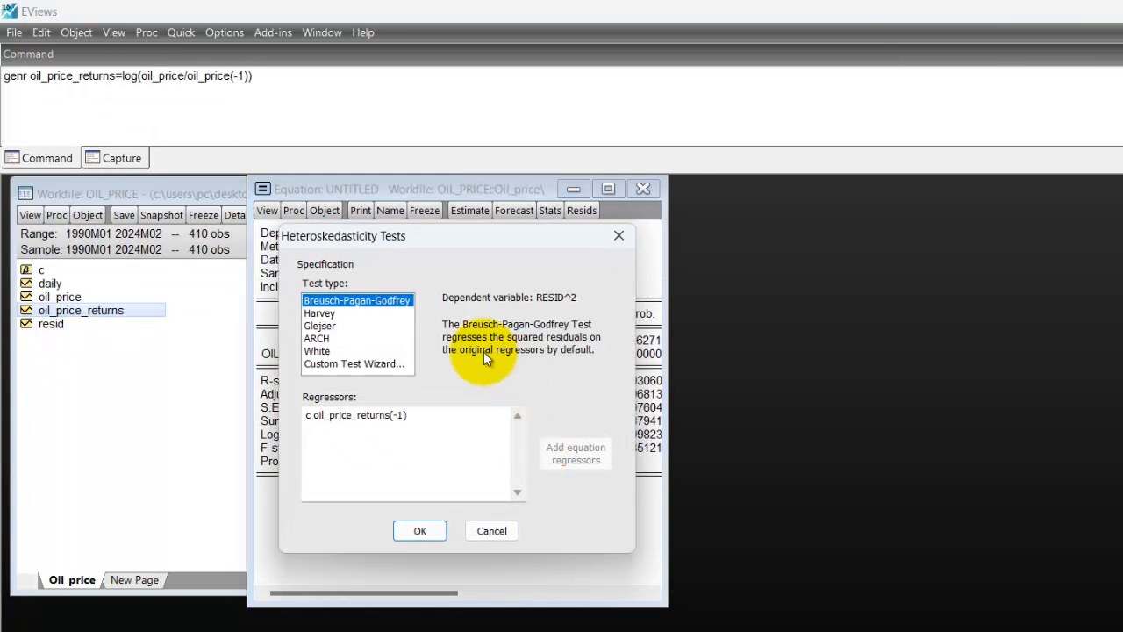
{"action": "left_click", "coordinate": [338, 314]}
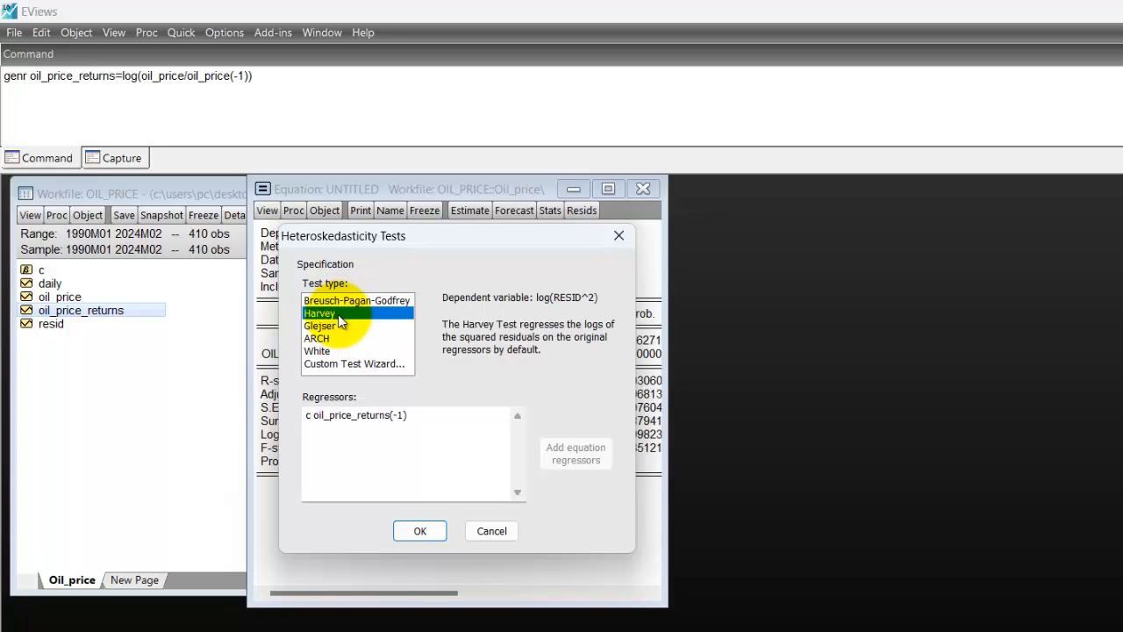
{"action": "key", "text": "Down"}
{"action": "key", "text": "Down"}
{"action": "key", "text": "Down"}
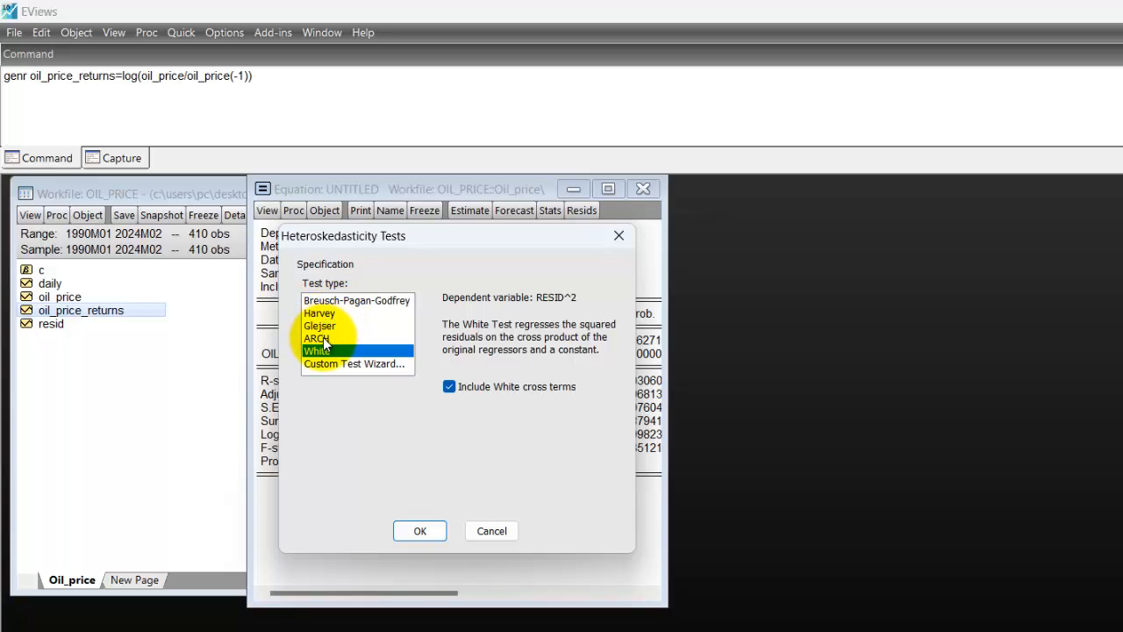
{"action": "left_click", "coordinate": [323, 338]}
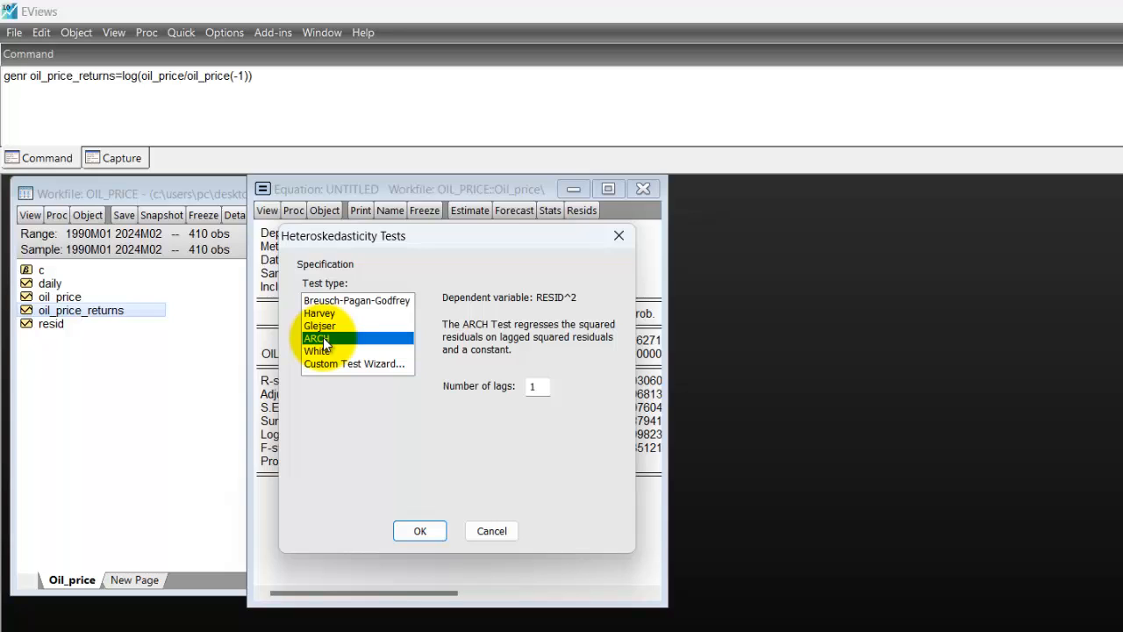
{"action": "left_click", "coordinate": [420, 531]}
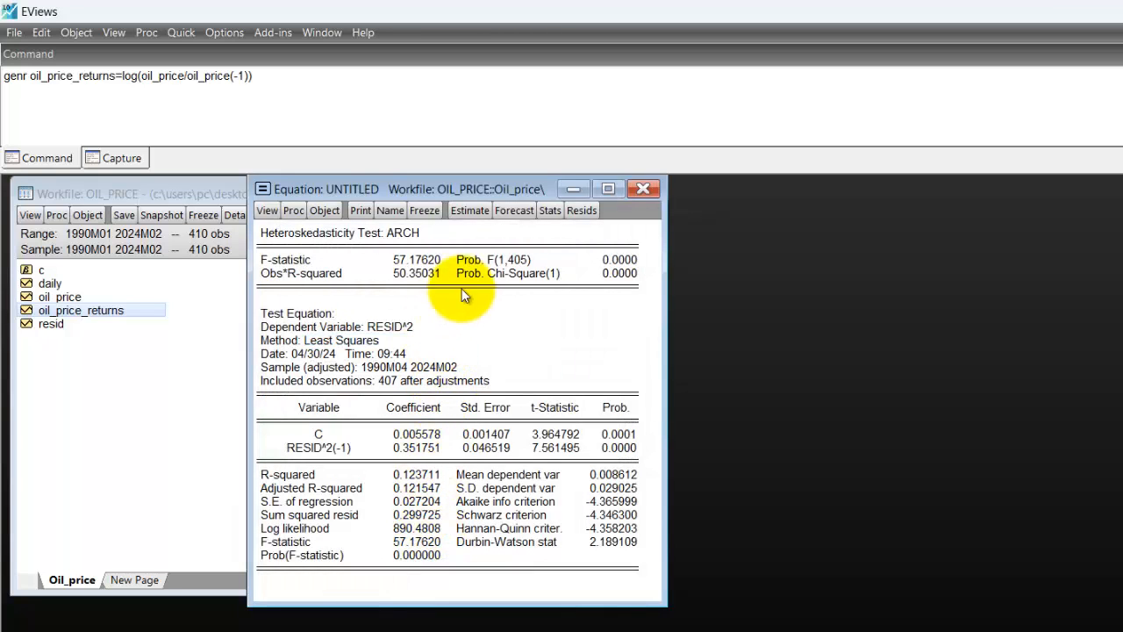
{"action": "left_click", "coordinate": [606, 190]}
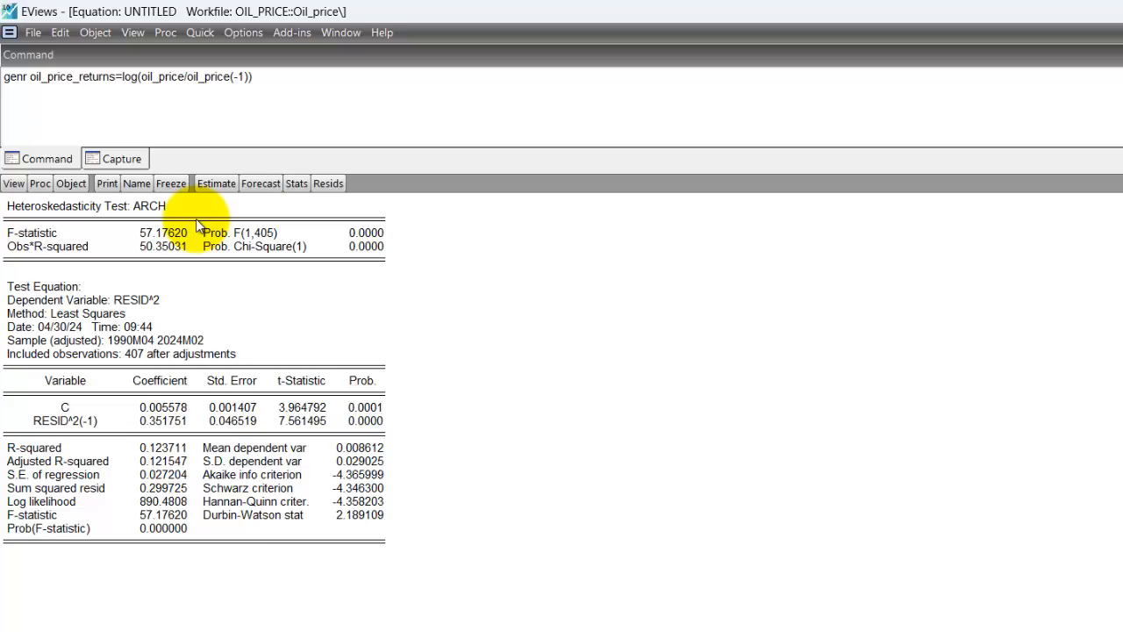
- Check the ARCH test probabilities and switch the equation's estimation method to ARCH with a GARCH/TARCH model of ARCH order 1 and GARCH order 1
{"action": "left_click", "coordinate": [279, 234]}
{"action": "left_click_drag", "start_coordinate": [324, 240], "coordinate": [236, 244]}
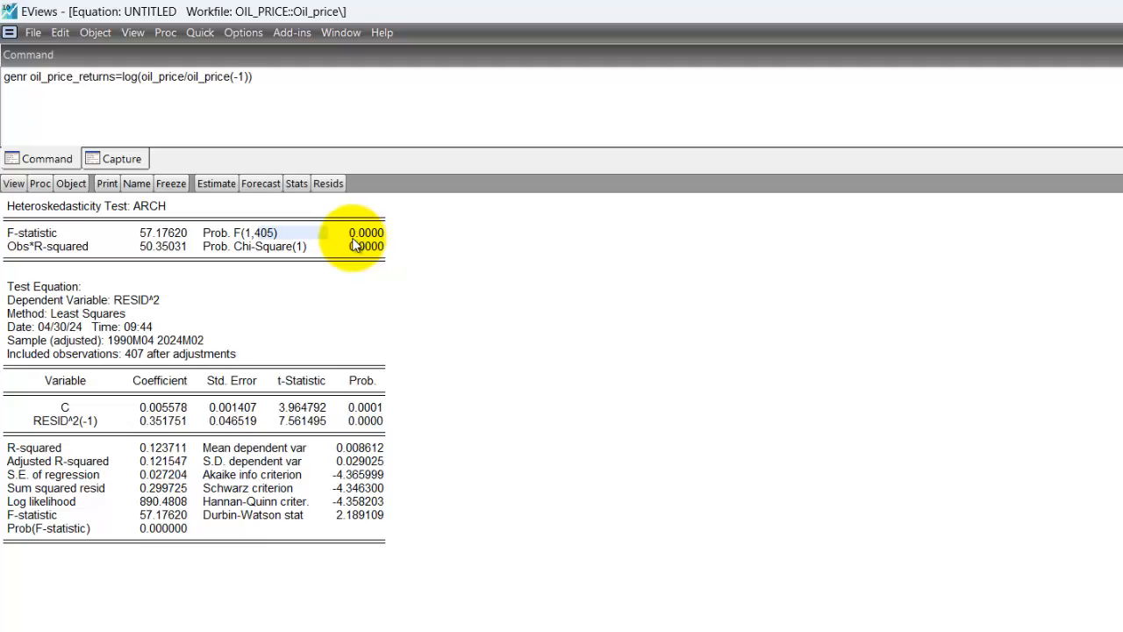
{"action": "left_click", "coordinate": [212, 190]}
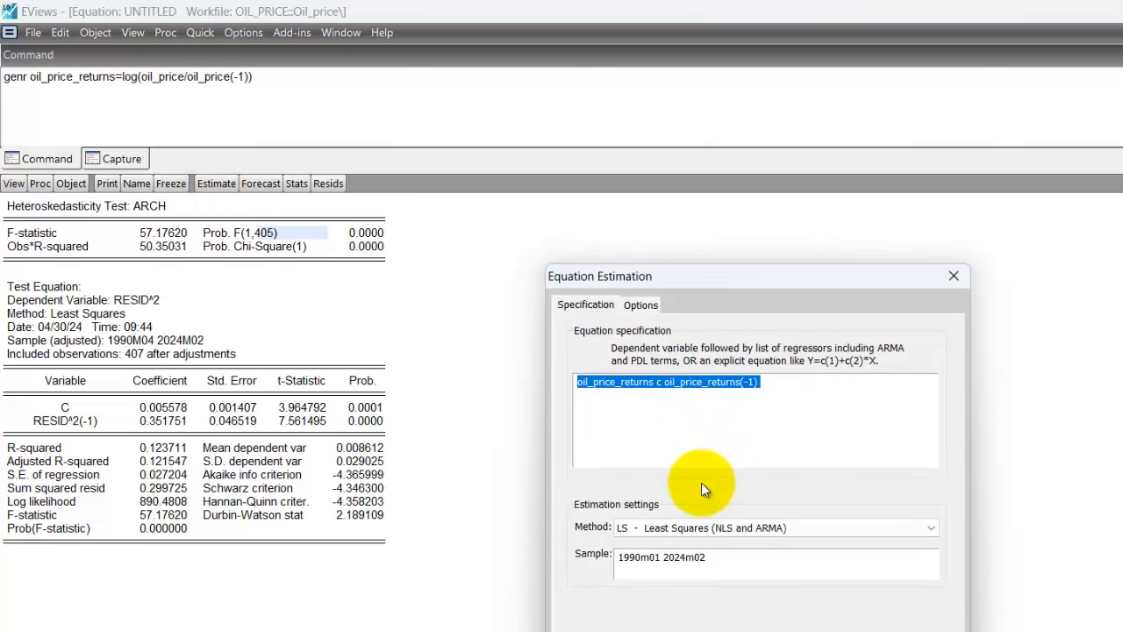
{"action": "left_click", "coordinate": [691, 528]}
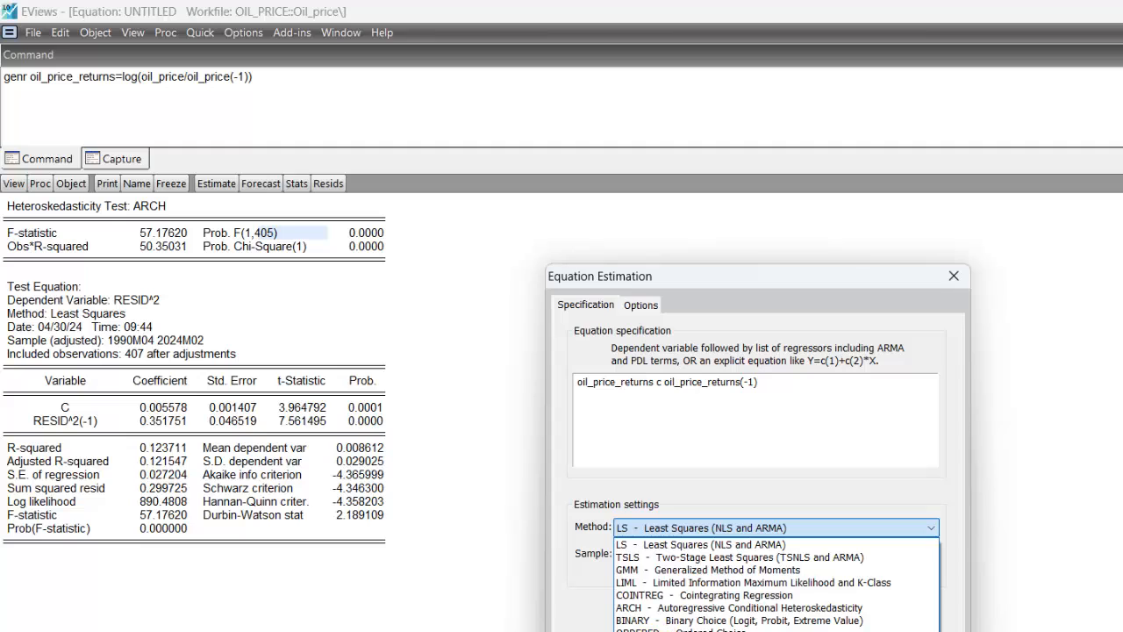
{"action": "left_click", "coordinate": [668, 608]}
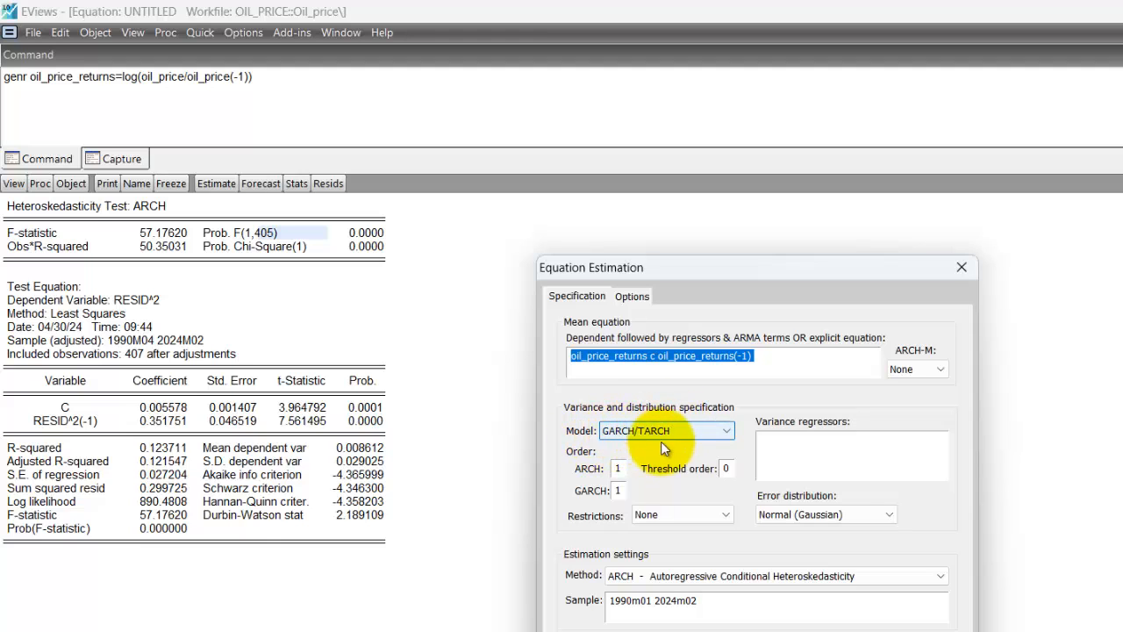
{"action": "left_click", "coordinate": [620, 470]}
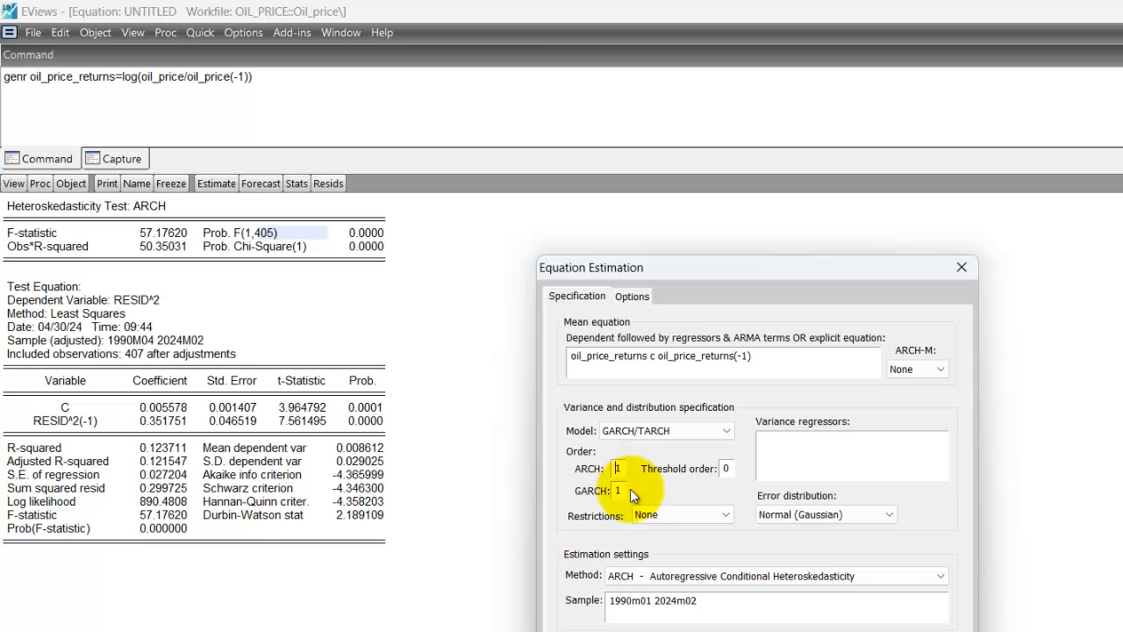
{"action": "left_click", "coordinate": [620, 490]}
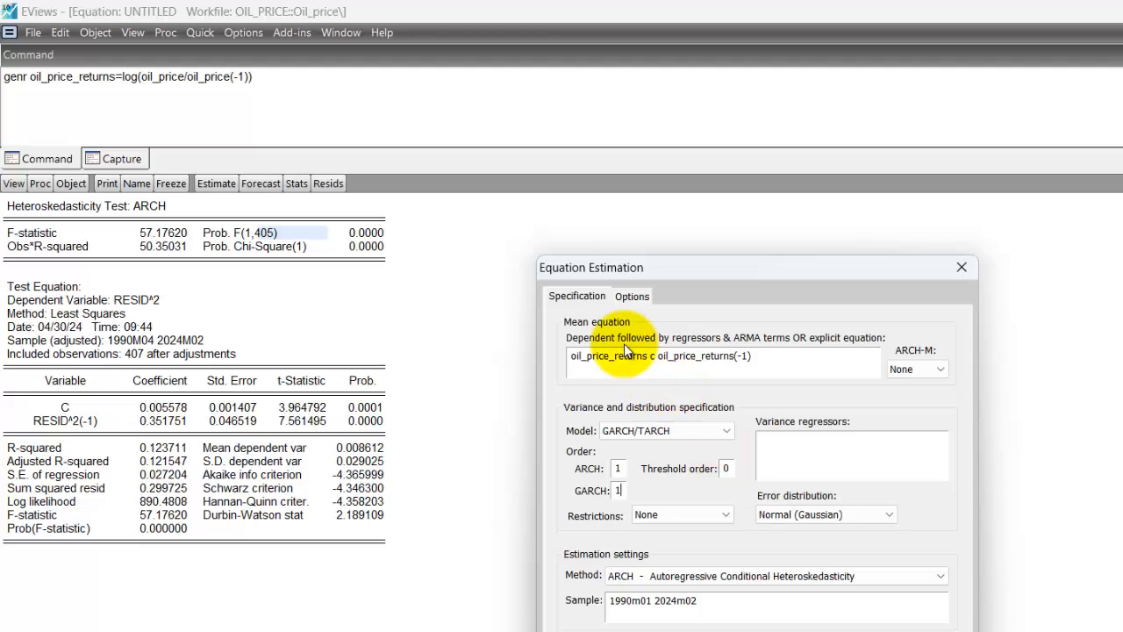
- Set the optimization method to EViews legacy and estimate the GARCH equation over the sample 1990m01 2024m02
{"action": "left_click", "coordinate": [634, 297]}
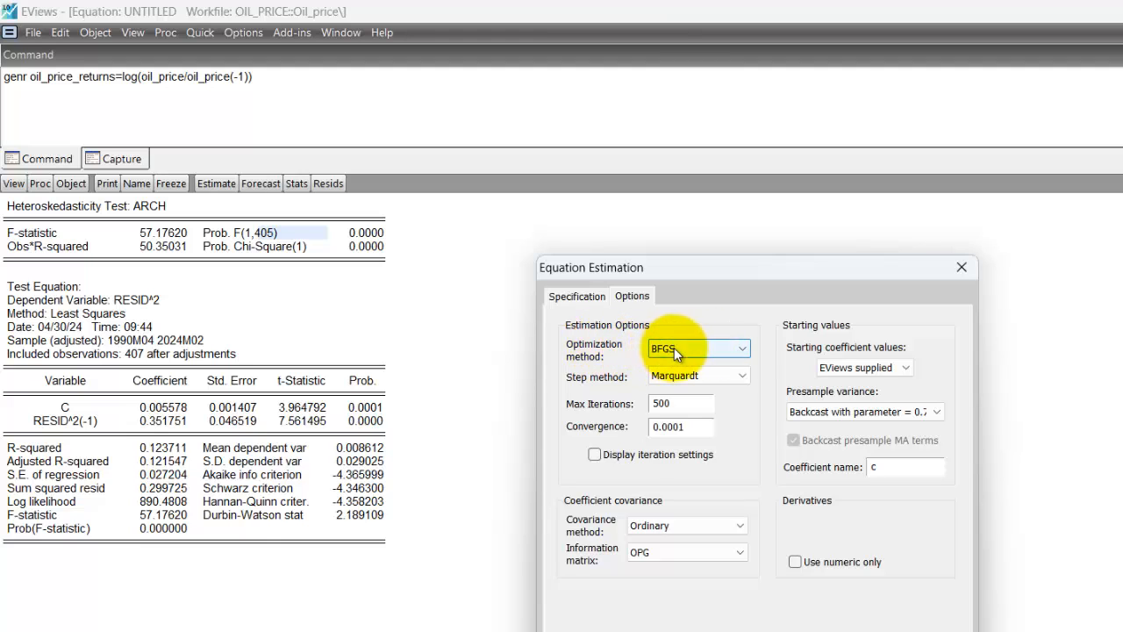
{"action": "left_click", "coordinate": [702, 349]}
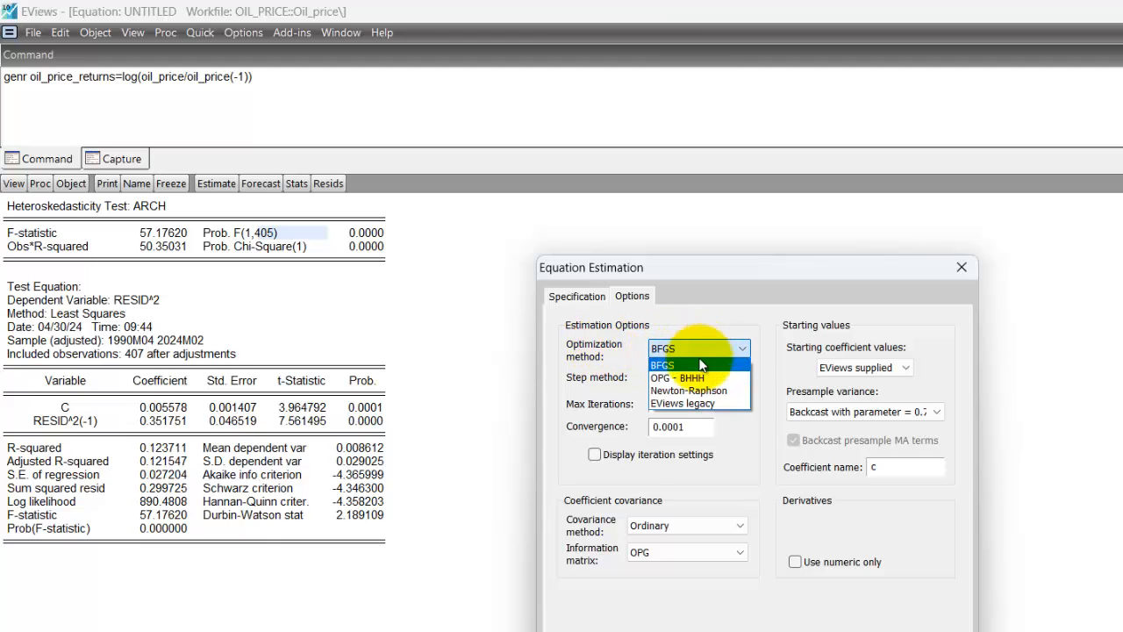
{"action": "left_click", "coordinate": [712, 403]}
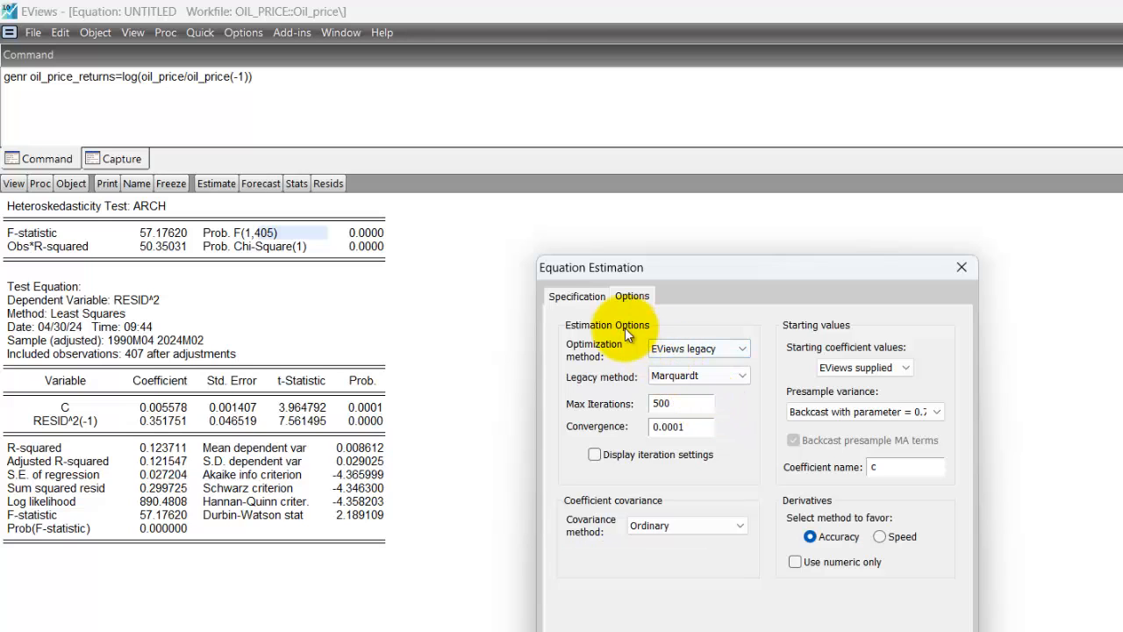
{"action": "left_click", "coordinate": [580, 299]}
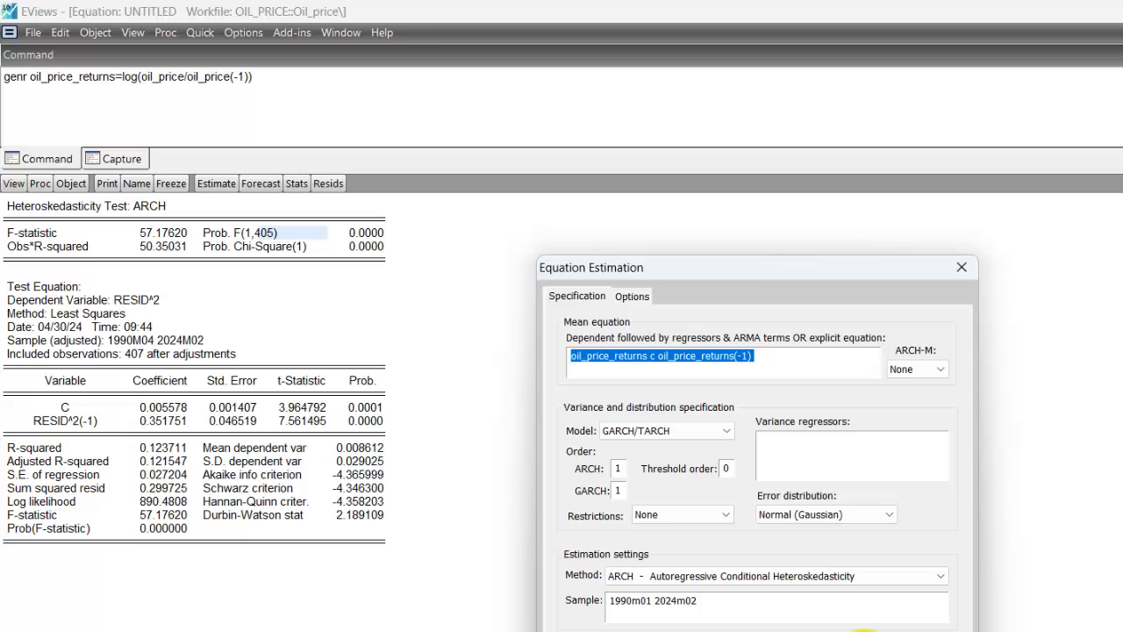
{"action": "left_click", "coordinate": [748, 370]}
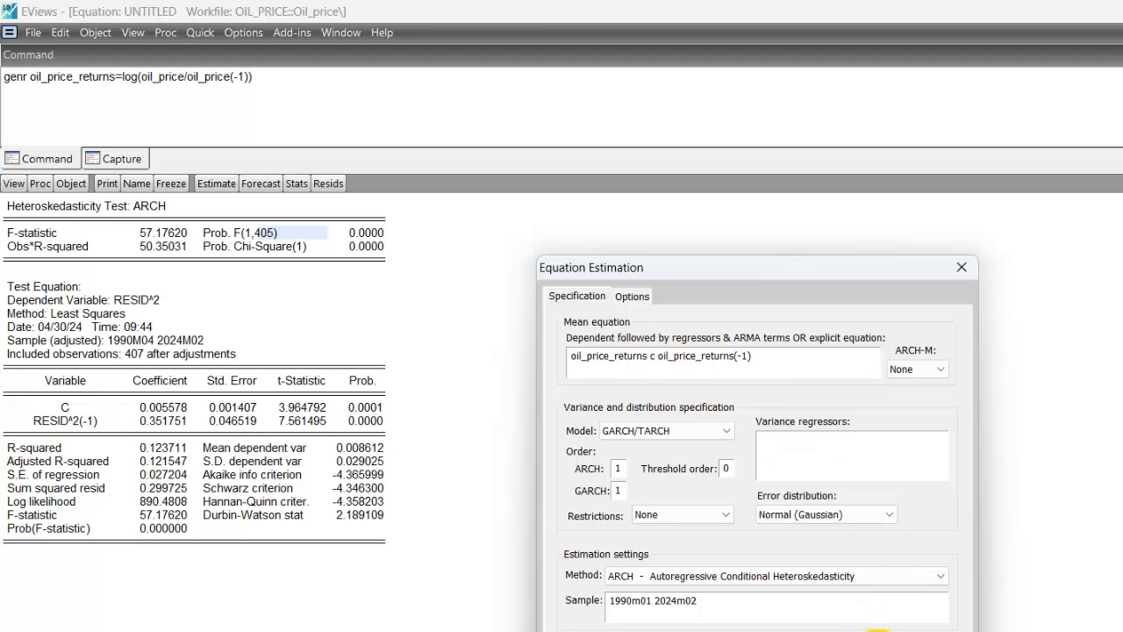
{"action": "left_click", "coordinate": [888, 630]}
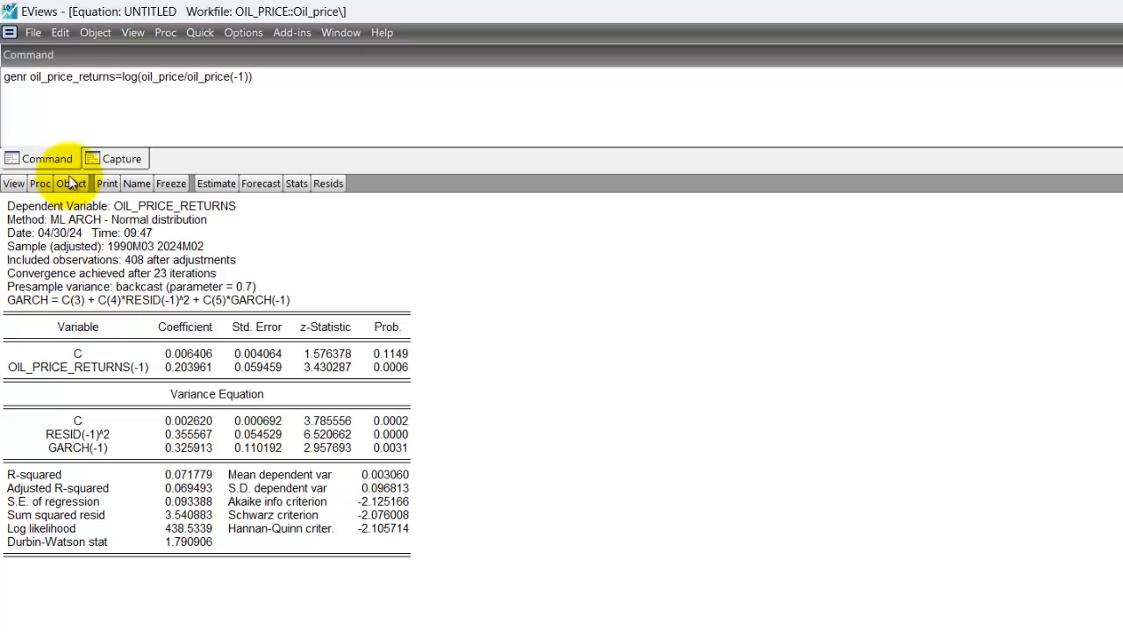
- Make a GARCH conditional variance series from the estimated equation and name it oil_price_volatility
{"action": "left_click", "coordinate": [174, 34]}
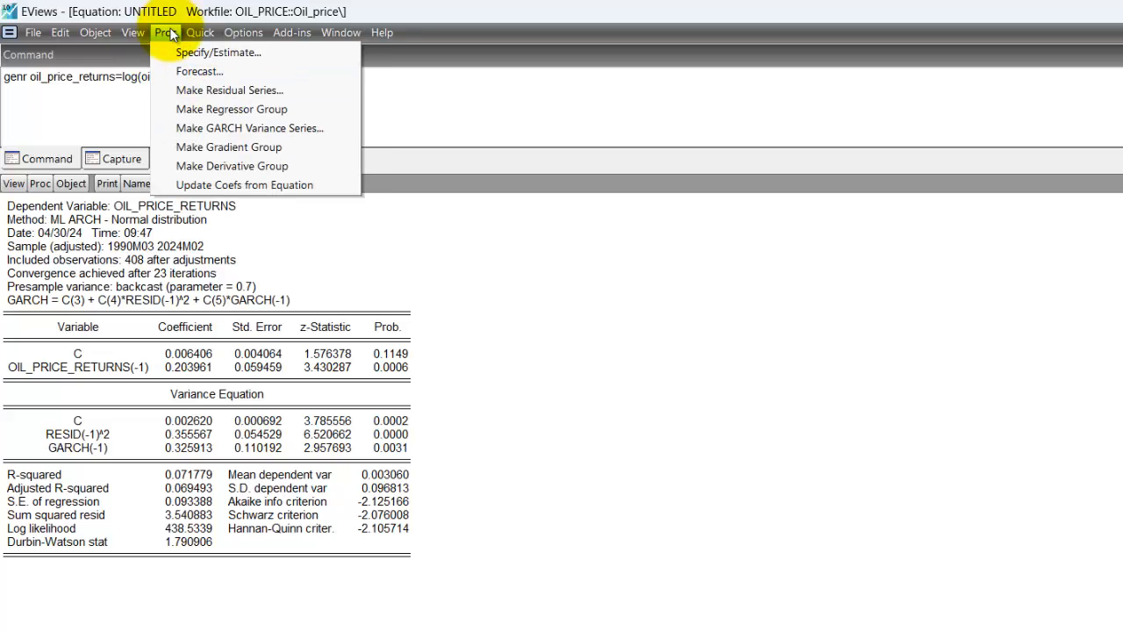
{"action": "left_click", "coordinate": [205, 129]}
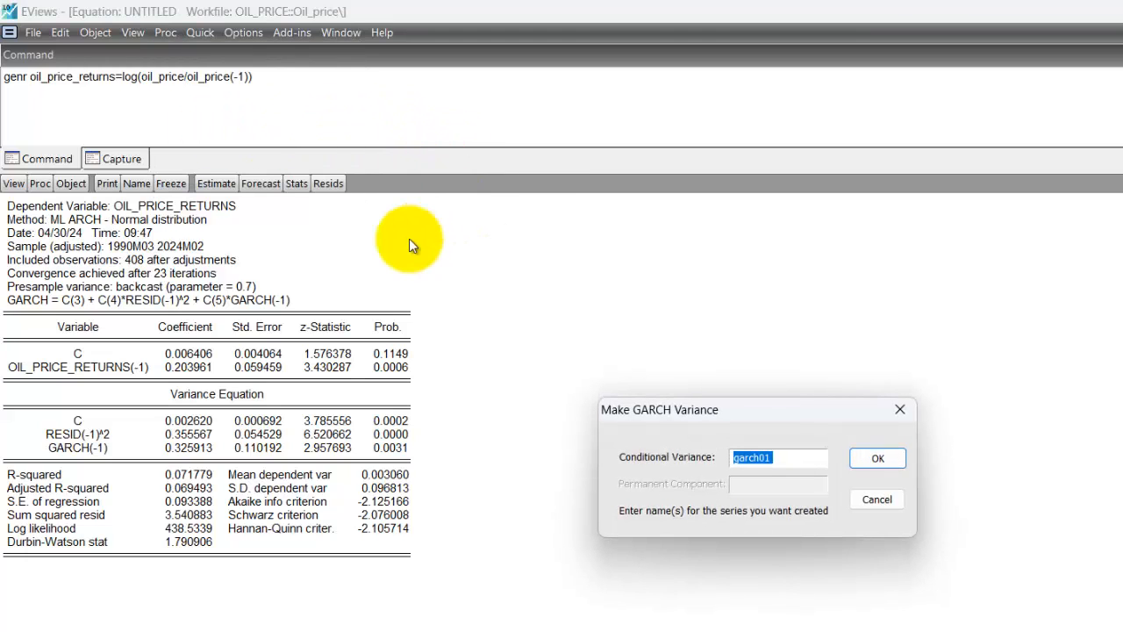
{"action": "left_click", "coordinate": [805, 466]}
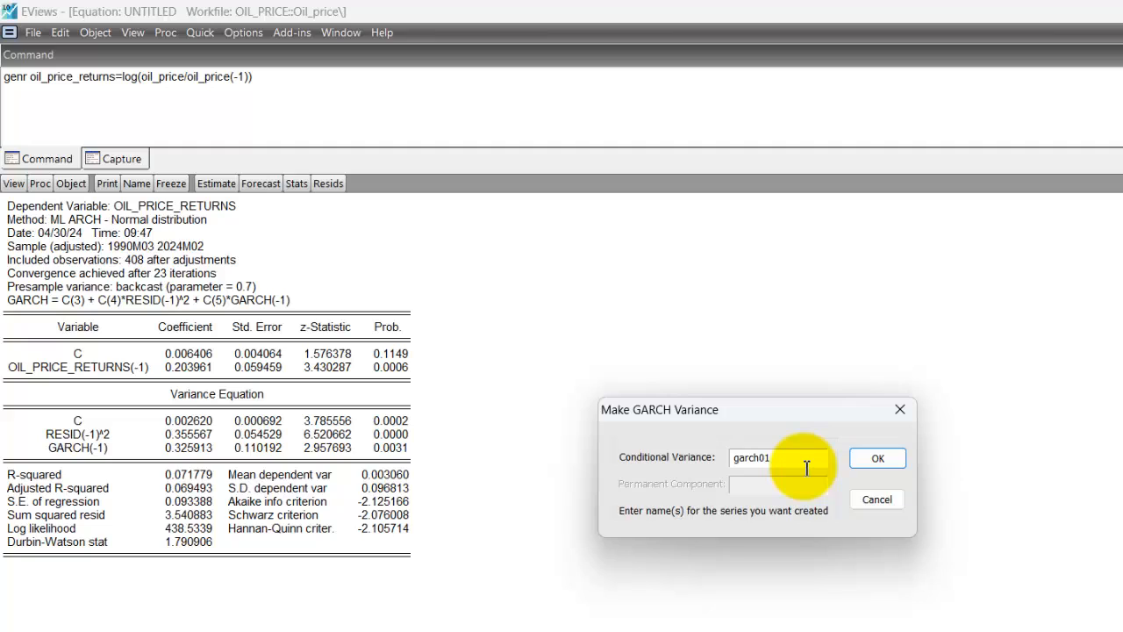
{"action": "key", "text": "BackSpace"}
{"action": "key", "text": "BackSpace"}
{"action": "key", "text": "BackSpace"}
{"action": "key", "text": "BackSpace"}
{"action": "key", "text": "BackSpace"}
{"action": "key", "text": "BackSpace"}
{"action": "key", "text": "BackSpace"}
{"action": "type", "text": "oil"}
{"action": "key", "text": "BackSpace"}
{"action": "key", "text": "BackSpace"}
{"action": "key", "text": "BackSpace"}
{"action": "type", "text": "oil"}
{"action": "key", "text": "BackSpace"}
{"action": "type", "text": "_price_volatility"}
{"action": "left_click", "coordinate": [881, 458]}
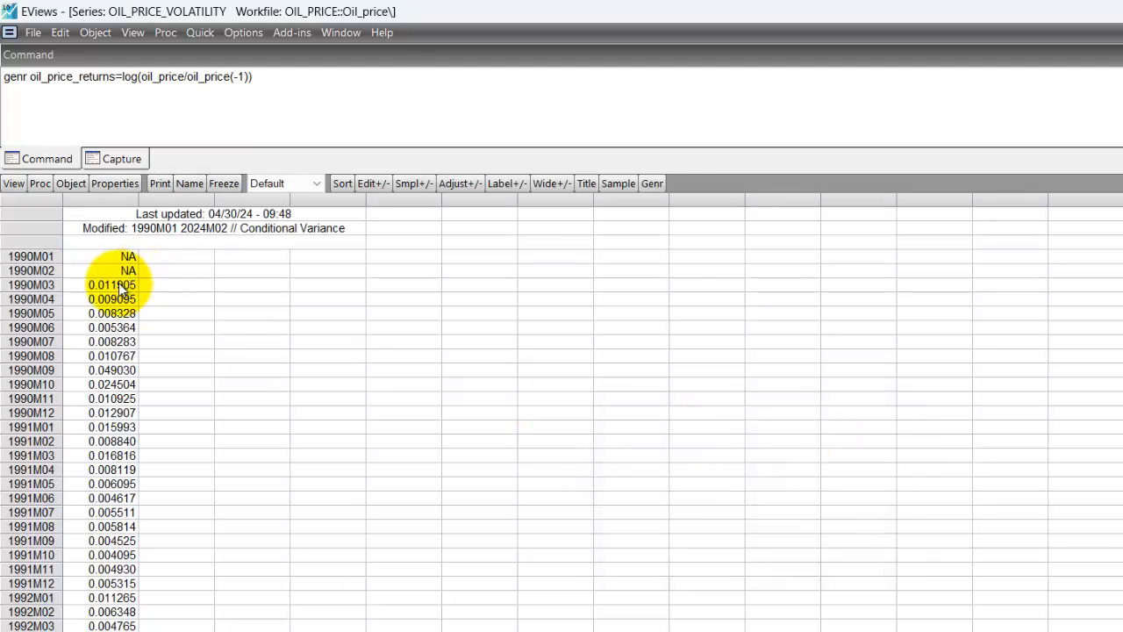
- Check the conditional variance from 1990M03 onward, close the series, and close the untitled equation, deleting it
{"action": "left_click", "coordinate": [118, 283]}
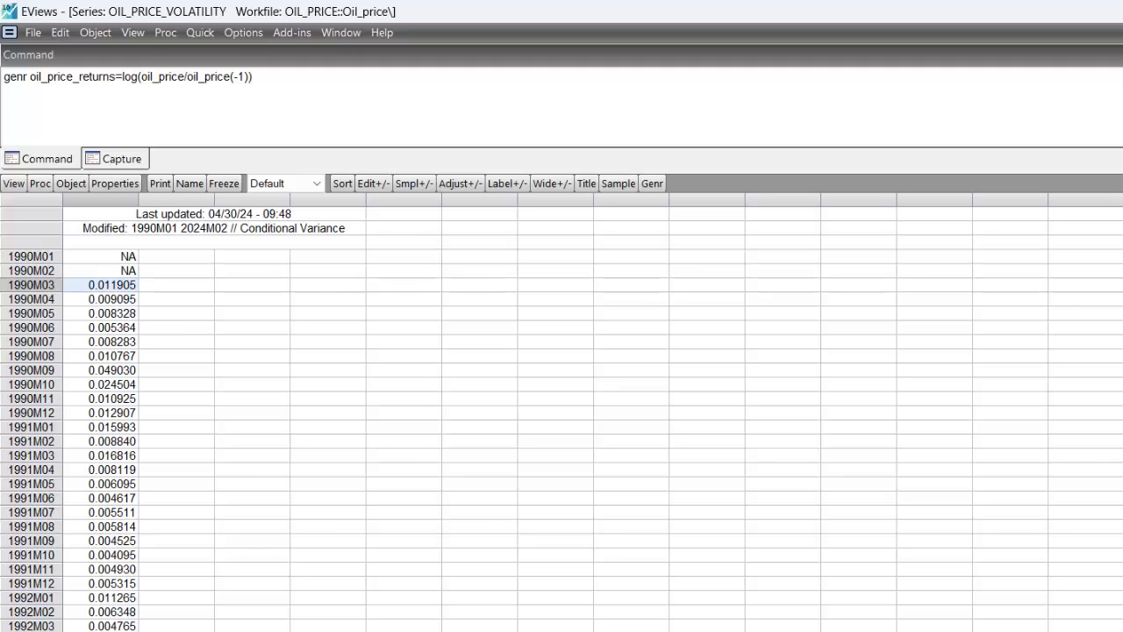
{"action": "left_click", "coordinate": [1117, 33]}
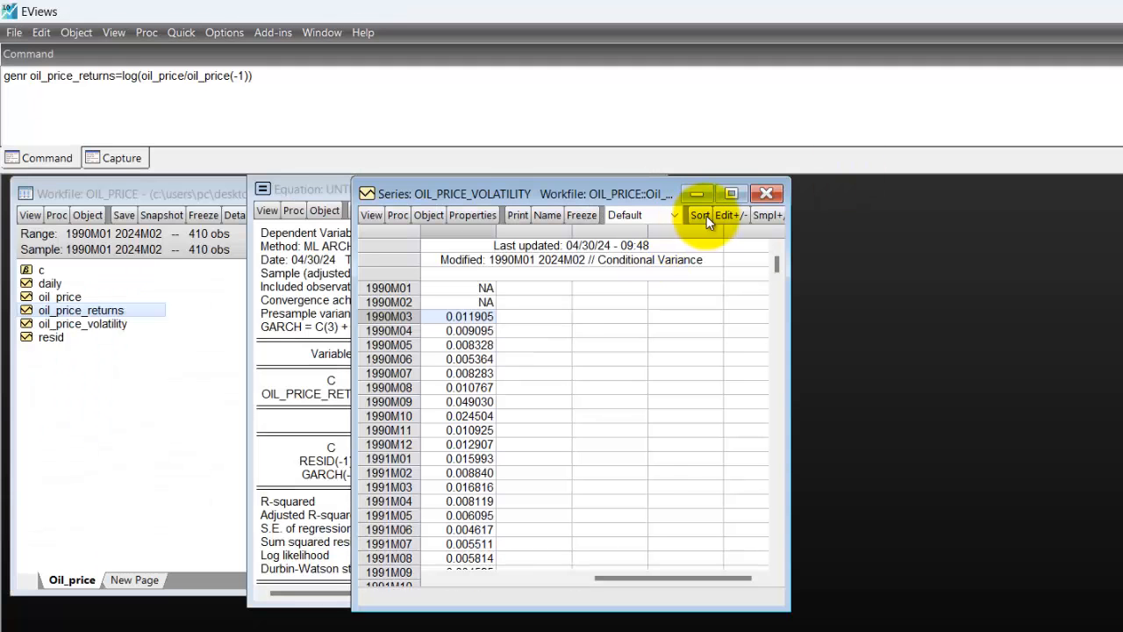
{"action": "left_click", "coordinate": [760, 199]}
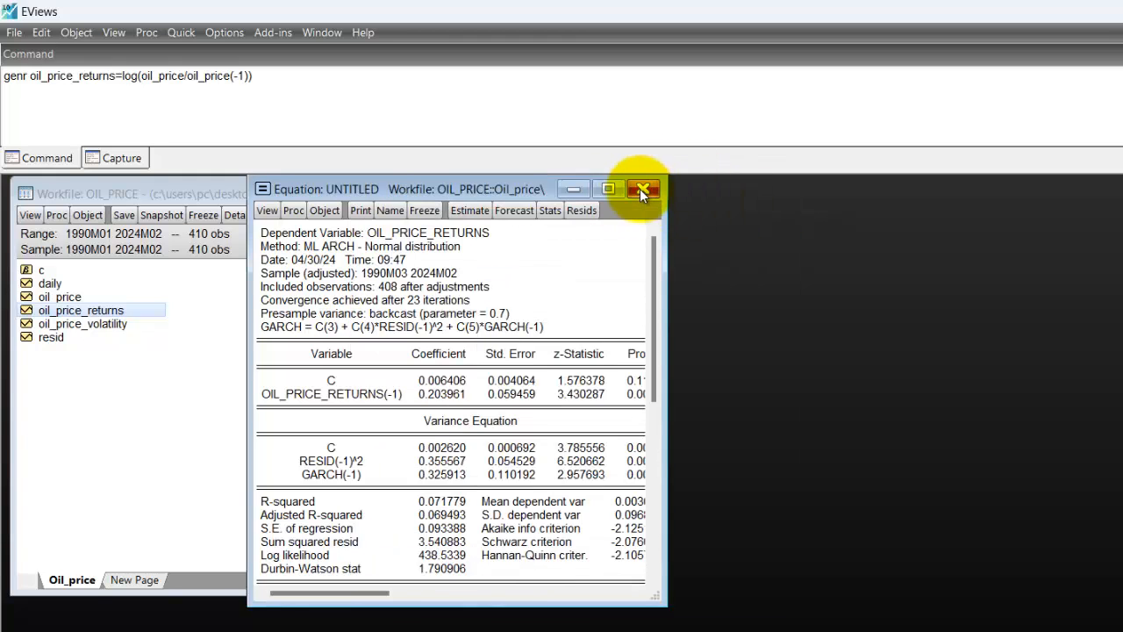
{"action": "left_click", "coordinate": [641, 189]}
{"action": "left_click", "coordinate": [729, 449]}
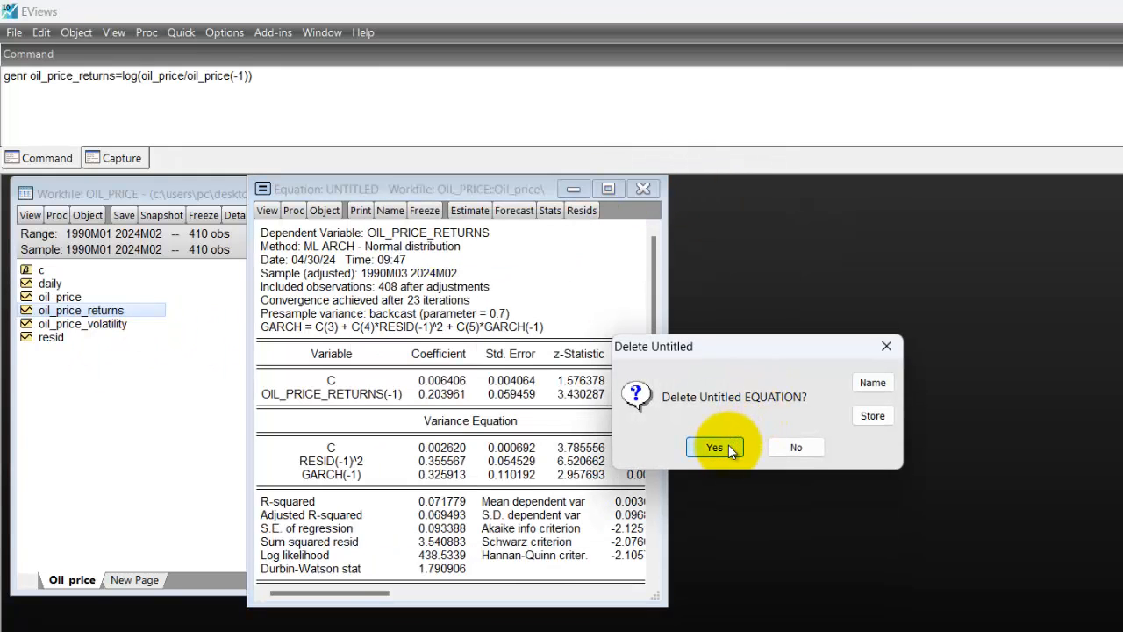
- Select the oil_price_volatility series in the workfile
{"action": "left_click", "coordinate": [97, 324]}
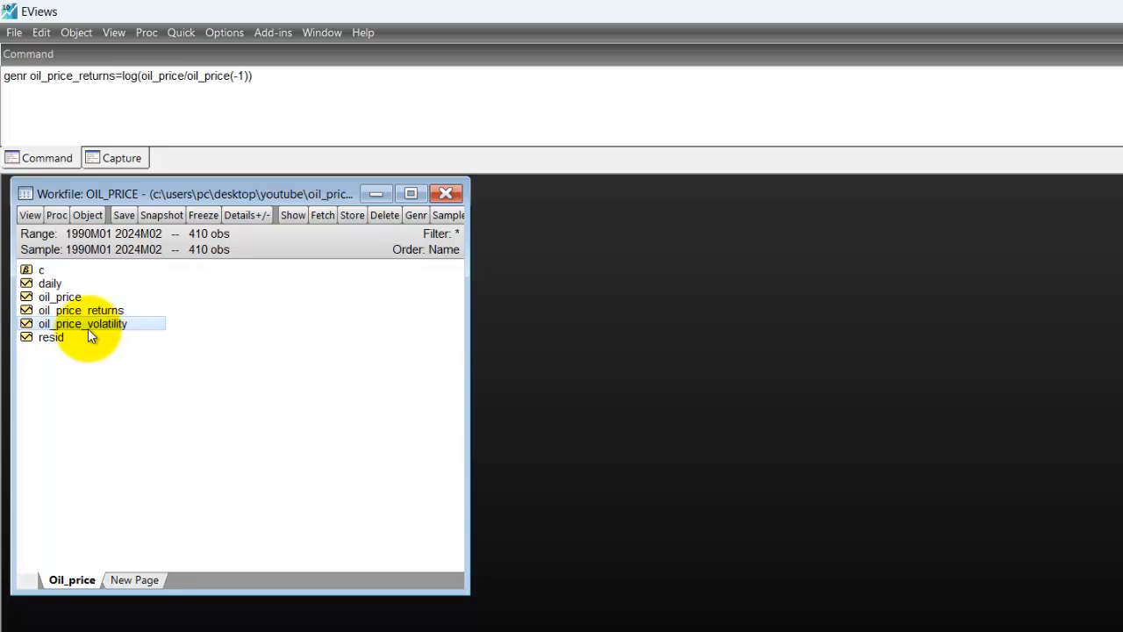
{"action": "left_click", "coordinate": [54, 299]}
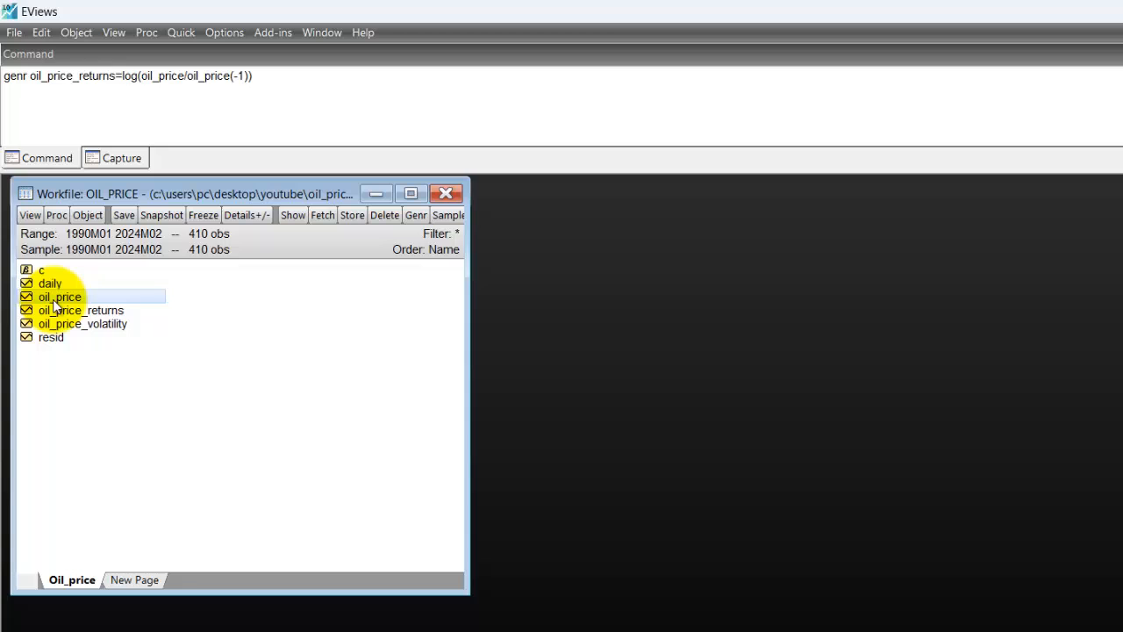
{"action": "left_click", "coordinate": [104, 322]}
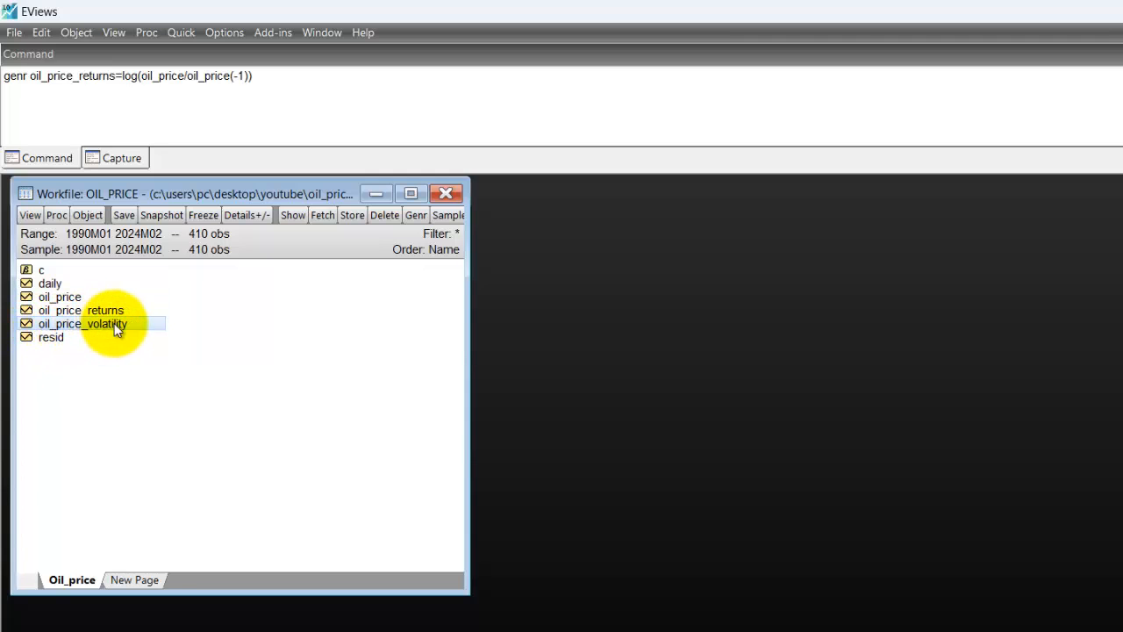